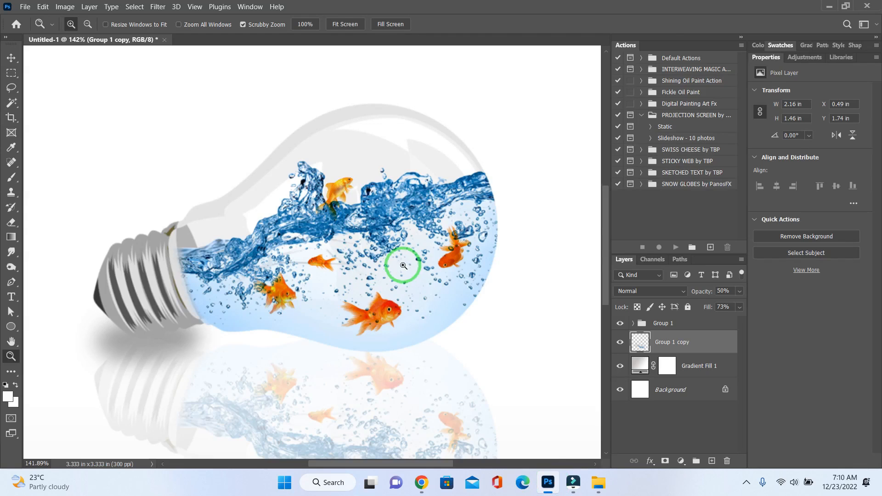
left_click_drag(403, 261, 396, 261)
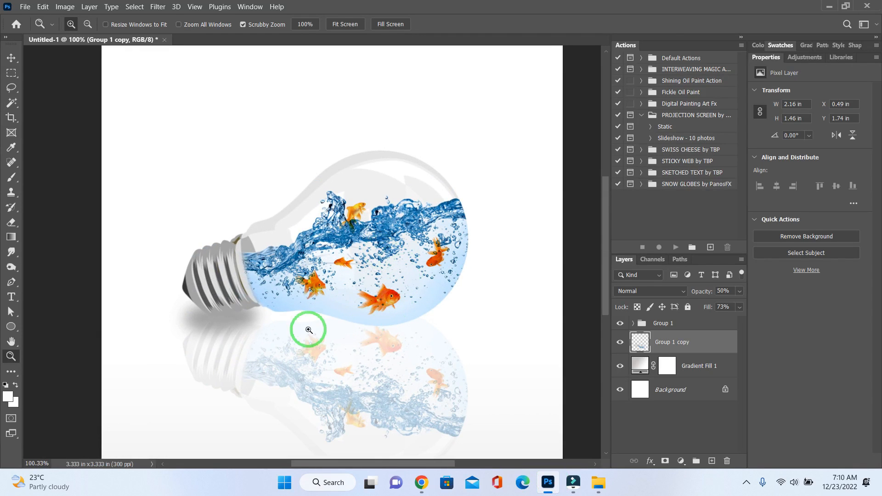
left_click(828, 7)
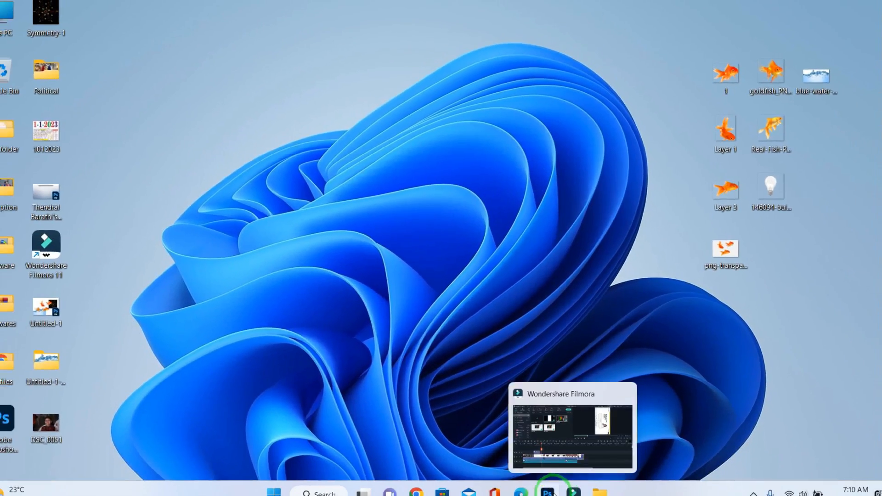
left_click(548, 491)
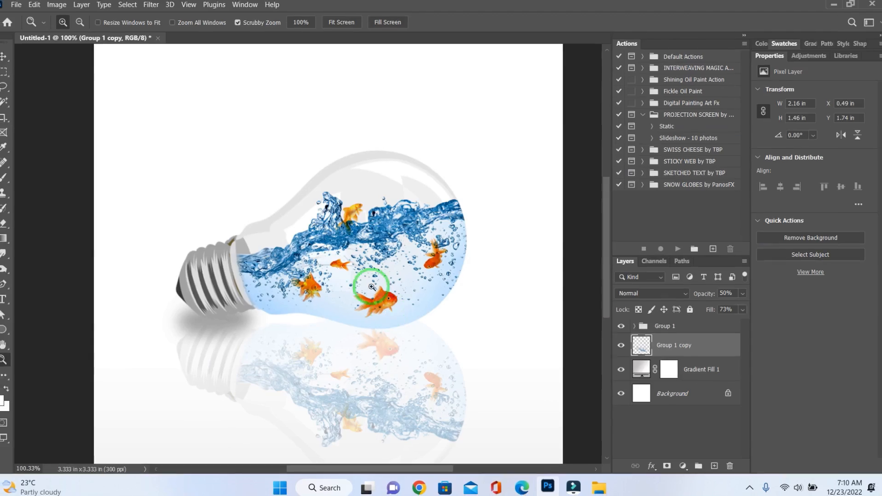
Create a new 1000 x 1000 px document at 300 ppi from the recent 1000 pixel grid preset.
key("ctrl+n")
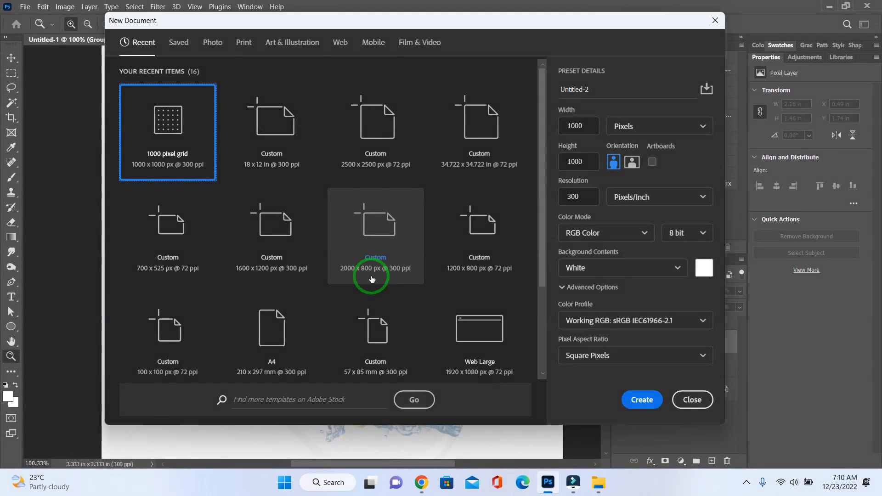
double_click(181, 127)
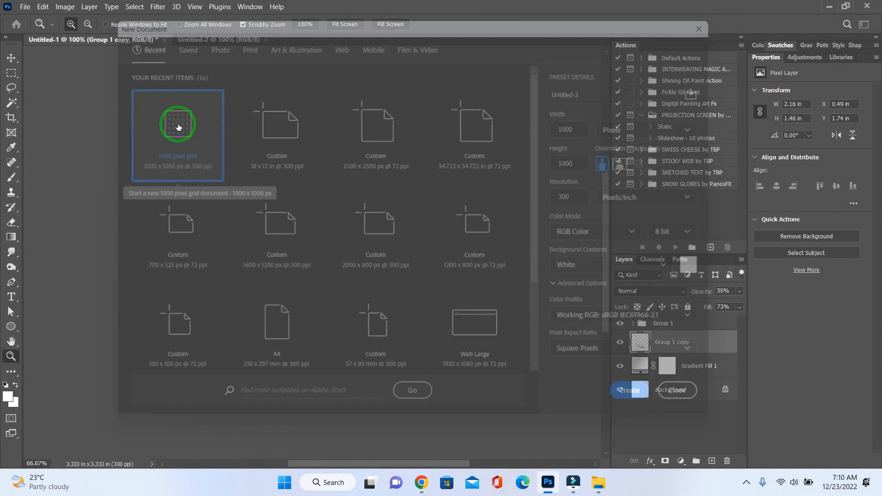
Open the bulb image, the blue-water image and the five single-goldfish images from the desktop in Photoshop.
left_click(828, 7)
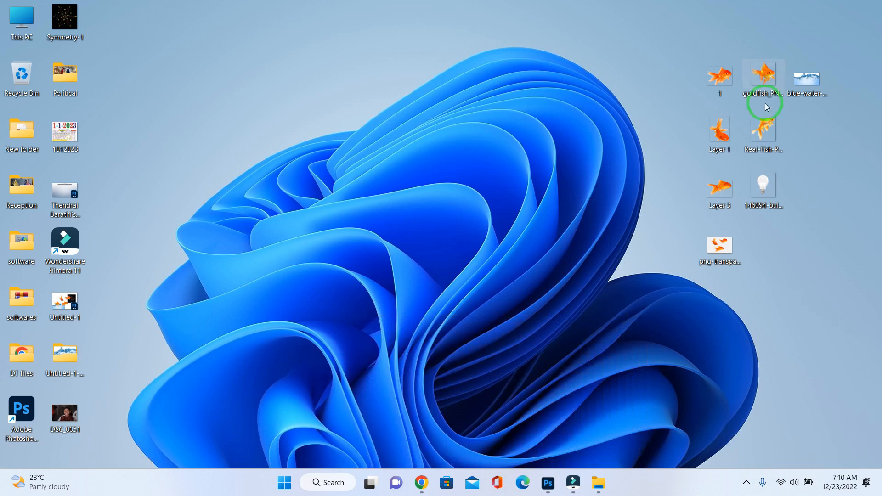
left_click(768, 191)
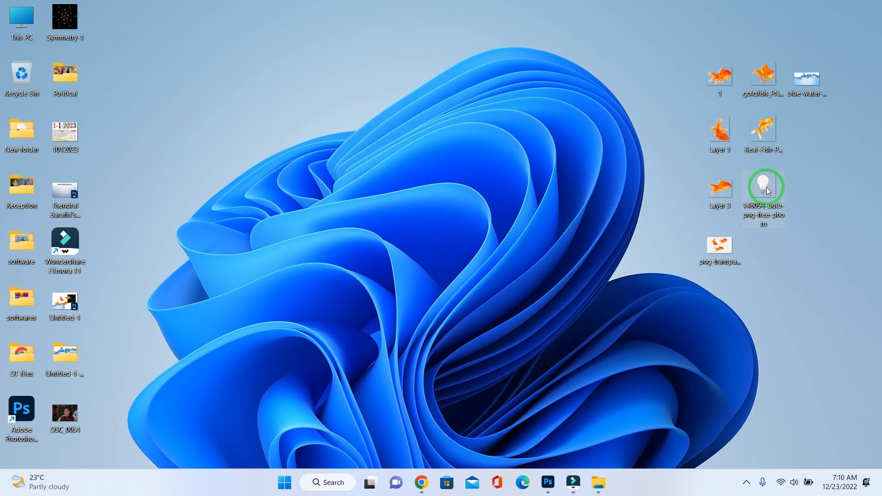
left_click(725, 191, "ctrl")
left_click(724, 135, "ctrl")
left_click(755, 125, "ctrl")
left_click(754, 82, "ctrl")
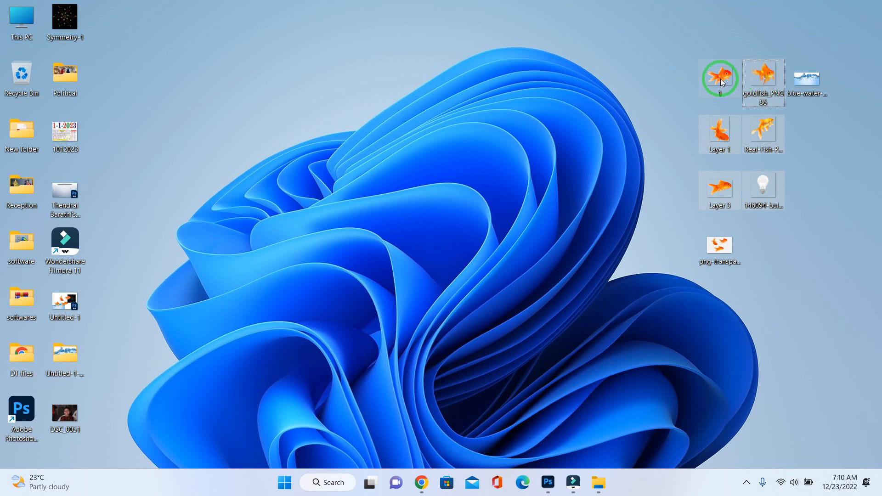
left_click(792, 85, "ctrl")
left_click_drag(798, 79, 406, 23)
key("alt+Tab")
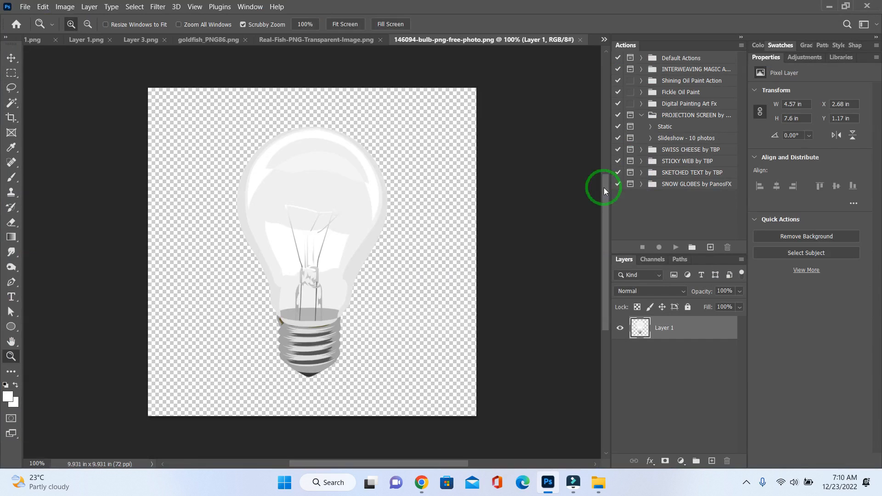
Copy the whole bulb image, close its file, and paste the bulb into the Untitled-2 document.
key("ctrl+a")
key("ctrl+c")
key("ctrl+w")
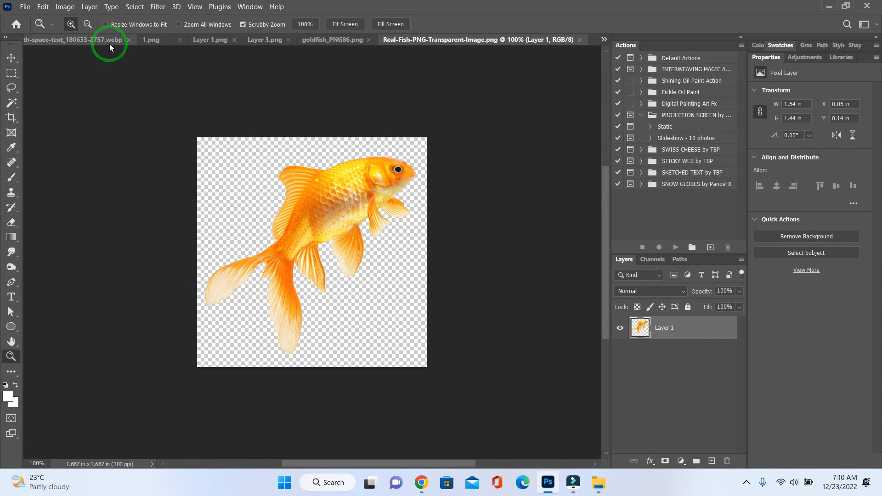
key("ctrl+Tab")
key("ctrl+Tab")
left_click_drag(210, 125, 295, 194)
key("ctrl+v")
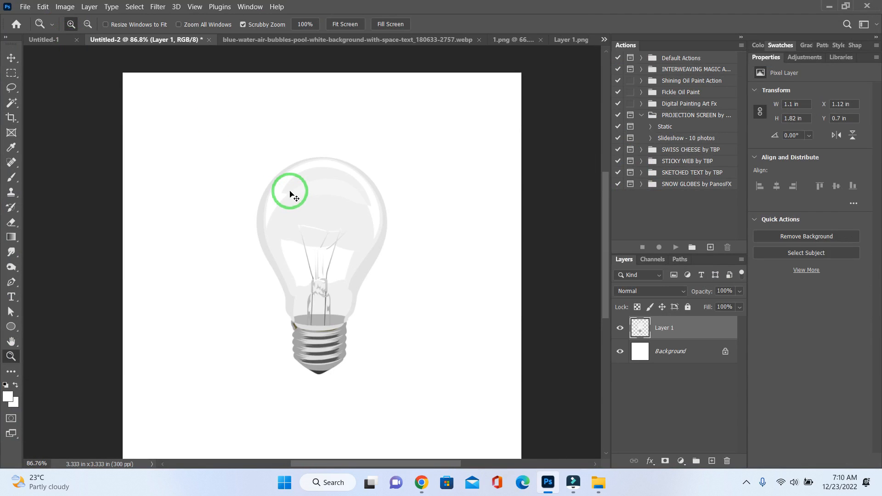
Turn the bulb on its side at about 75° clockwise, scale it to 125%, and reposition it on the canvas.
key("ctrl+t")
right_click(338, 183)
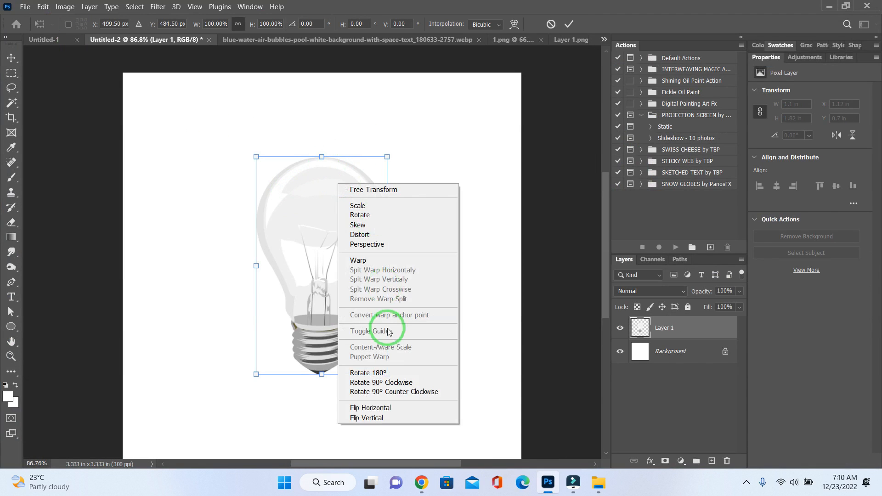
left_click(403, 382)
left_click_drag(429, 200, 457, 184)
left_click_drag(482, 157, 463, 131)
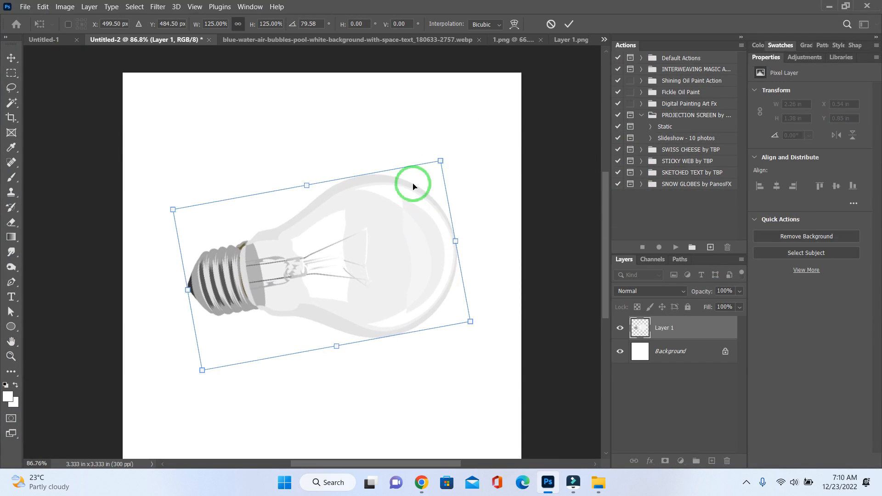
left_click_drag(413, 186, 426, 186)
left_click_drag(475, 118, 444, 145)
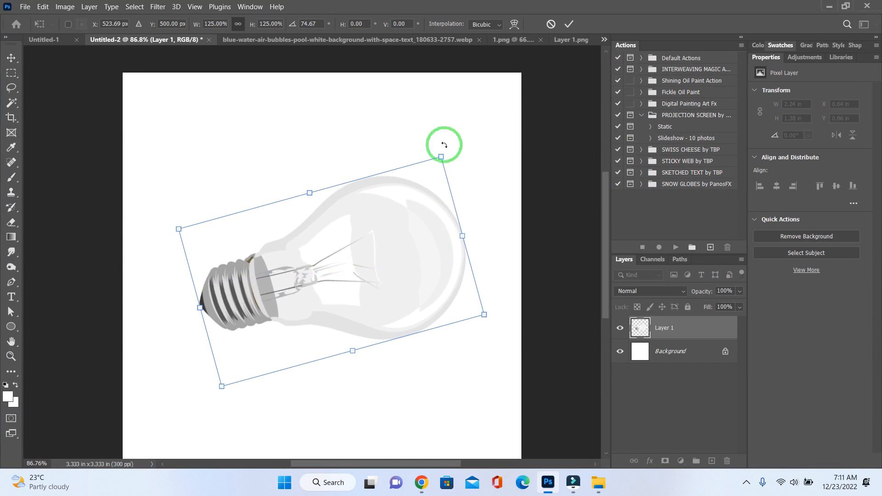
left_click_drag(400, 214, 399, 207)
key("Return")
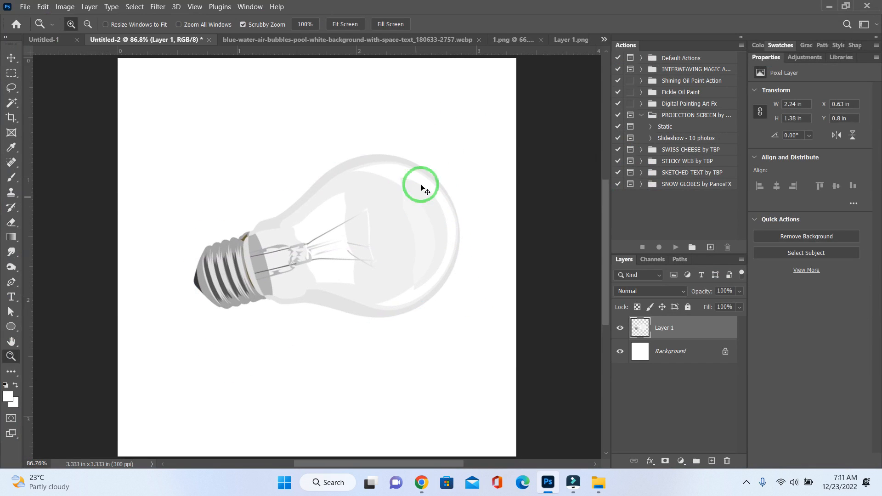
Show the rulers and place a horizontal guide near the bulb's lower edge.
key("ctrl+r")
left_click_drag(361, 65, 385, 310)
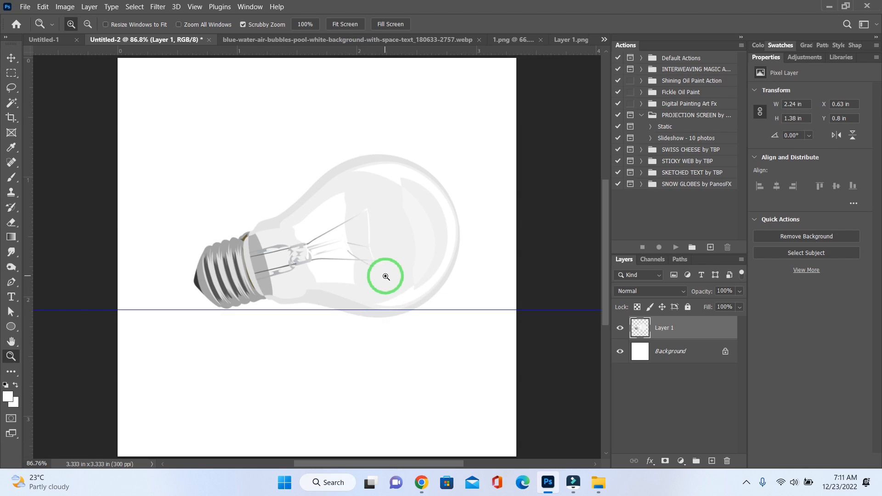
Rotate the bulb by about -3.4° and move it up to rest on the guide, and remove the guide.
key("ctrl+t")
left_click_drag(449, 153, 444, 125)
left_click_drag(392, 210, 392, 204)
left_click_drag(413, 112, 416, 117)
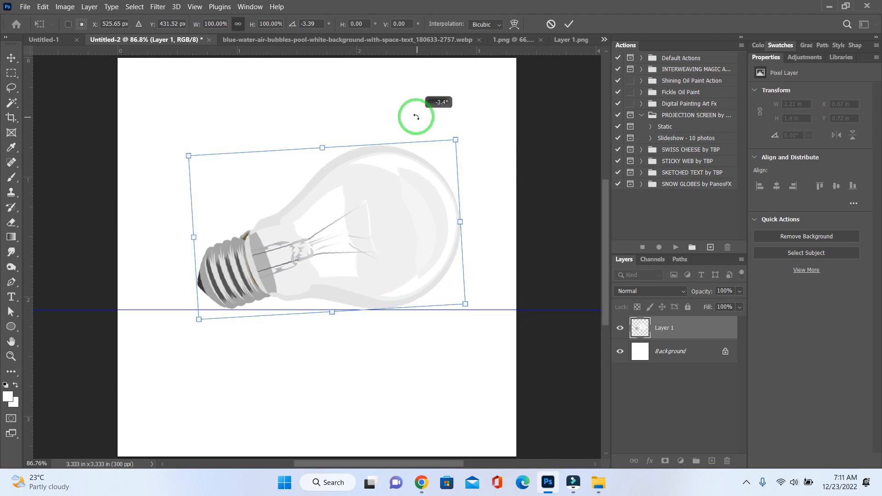
key("Return")
key("z")
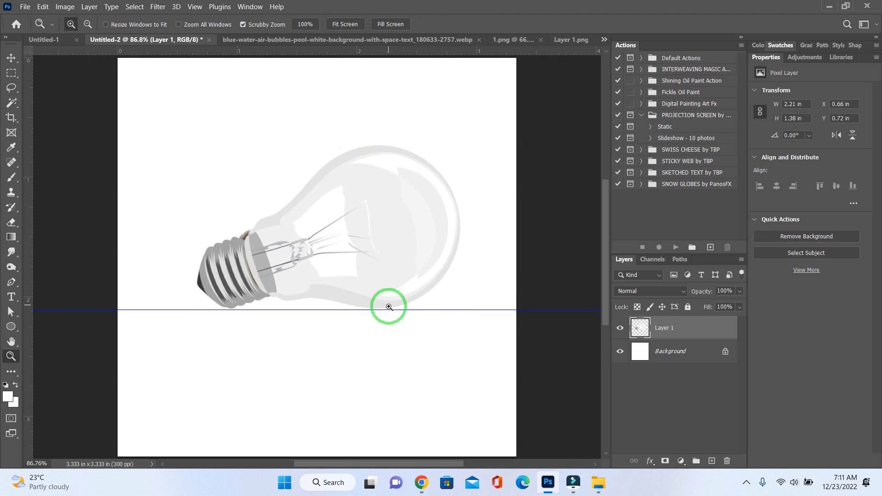
key("v")
left_click_drag(391, 307, 415, 37)
Draw an ellipse about 101 x 38 px under the bulb's screw base.
key("z")
left_click_drag(260, 278, 296, 285)
key("space")
left_click_drag(277, 273, 258, 248)
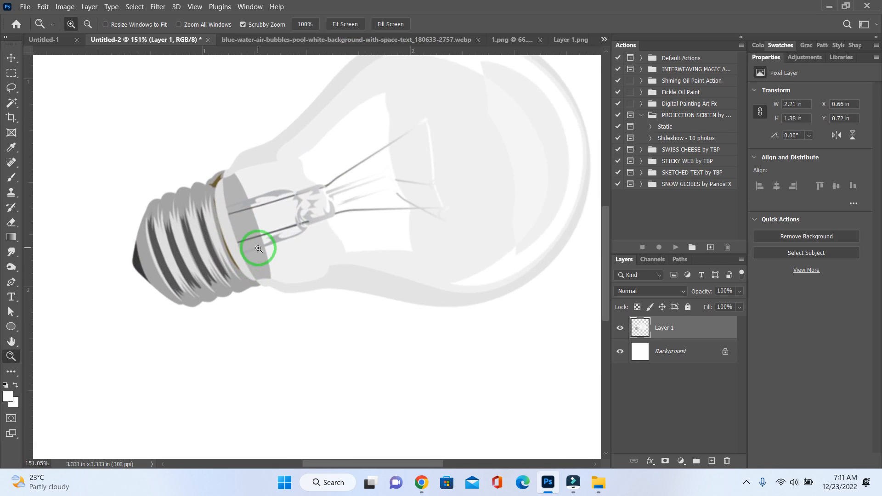
left_click(11, 327)
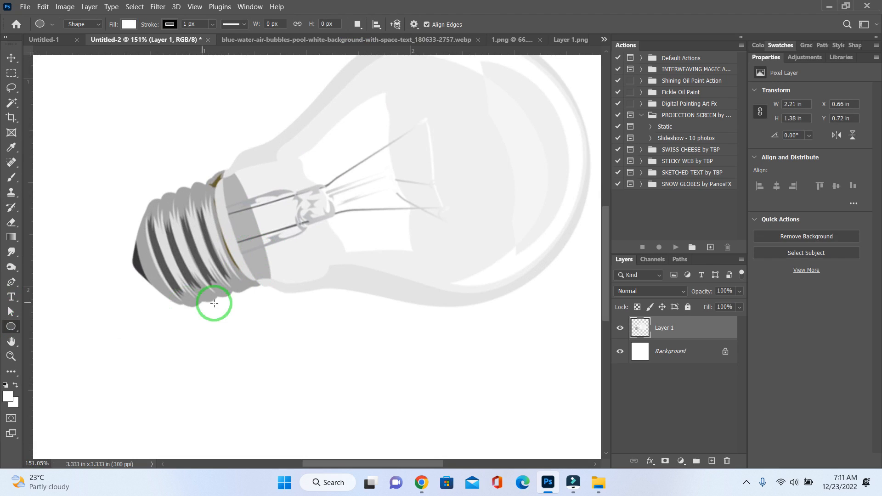
left_click_drag(167, 290, 224, 314)
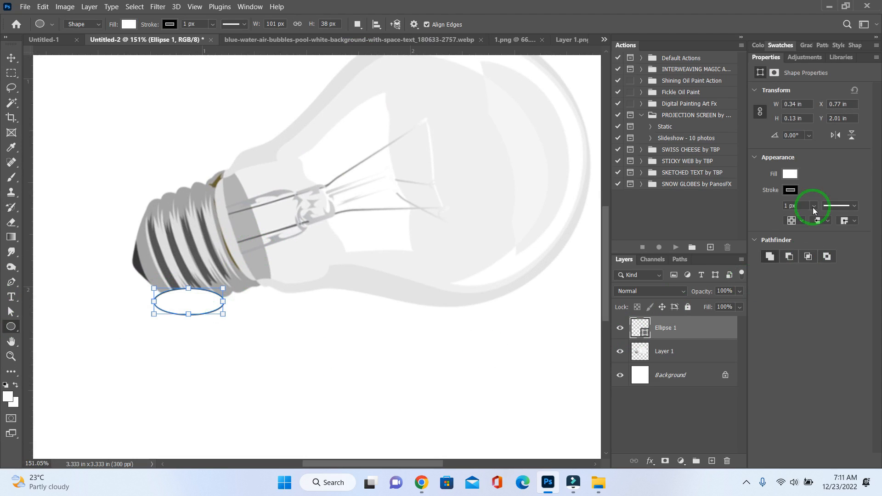
Remove the ellipse's stroke, fill it with black, and lower its layer opacity to 51%.
left_click(791, 190)
left_click(790, 174)
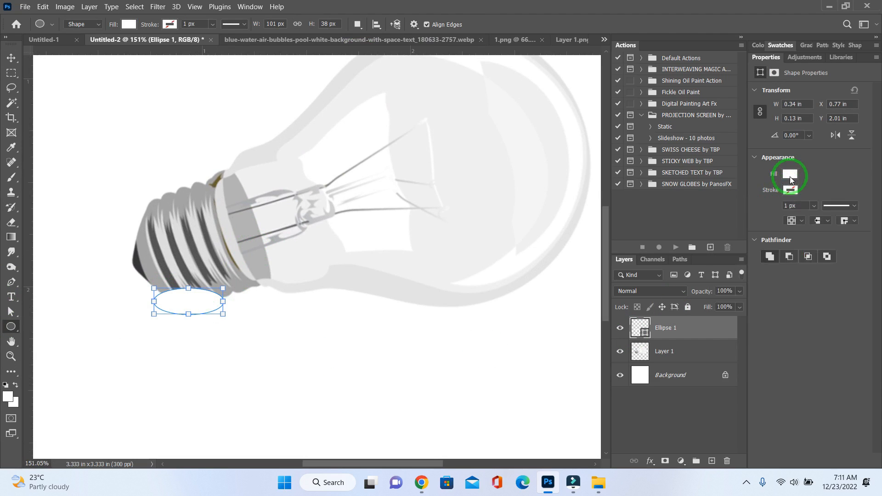
left_click(789, 174)
left_click(754, 235)
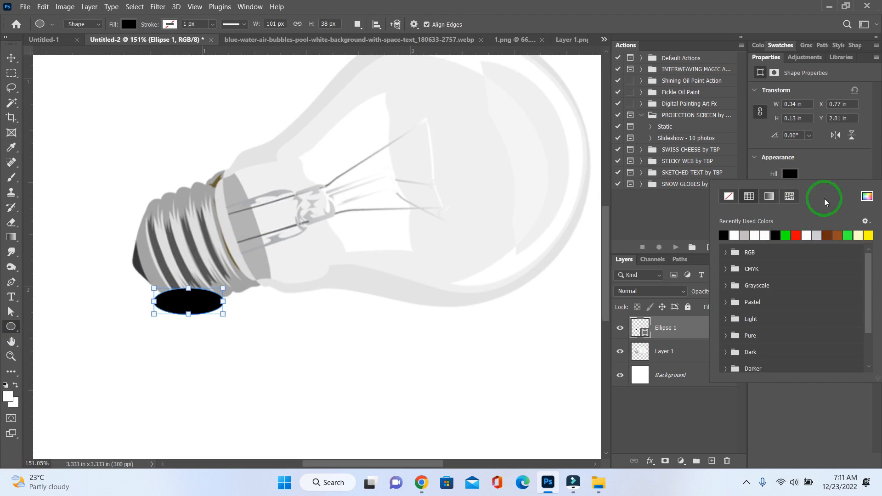
left_click(824, 165)
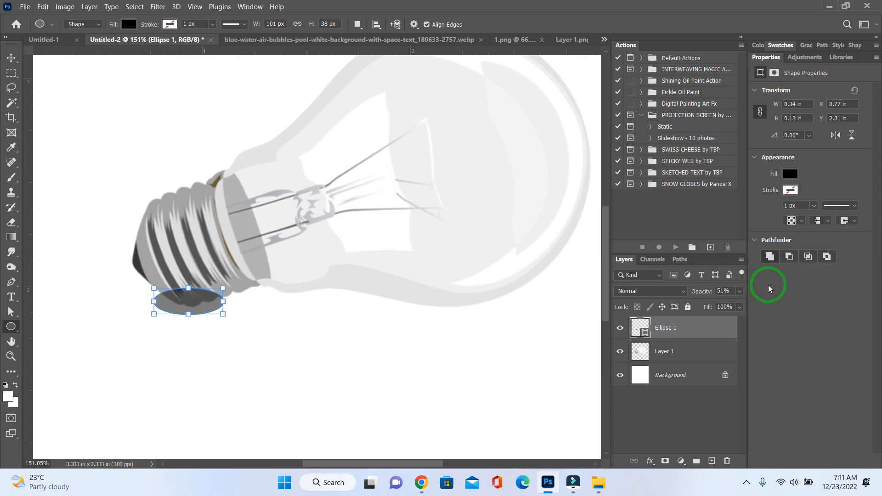
Place the ellipse layer below the bulb layer and feather the ellipse's mask by 9.3 px.
left_click_drag(670, 329, 665, 361)
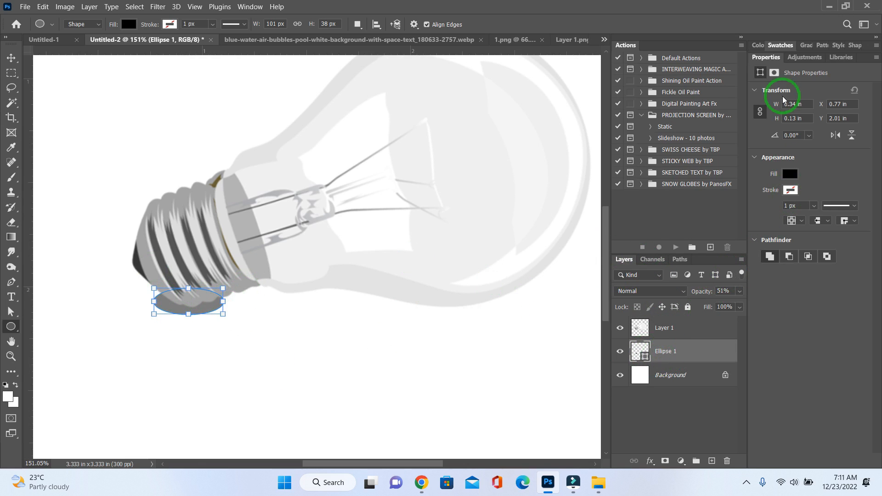
left_click(775, 73)
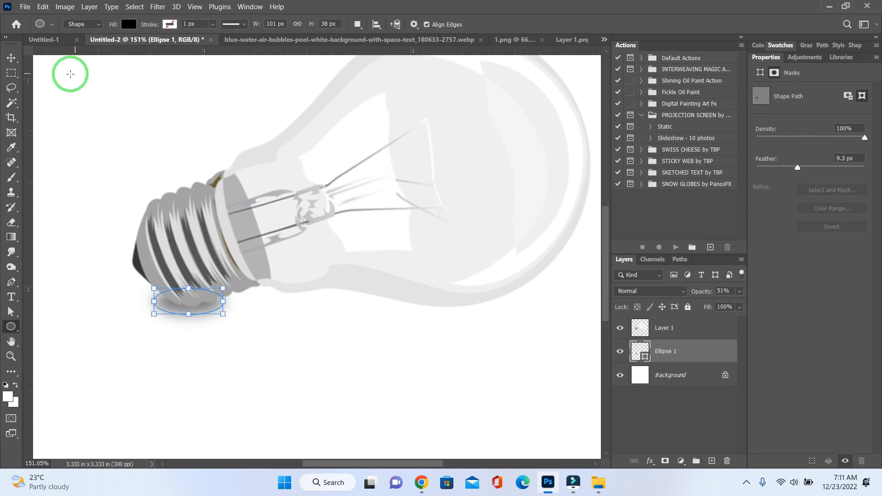
Scale the shadow ellipse up to about 126% under the bulb's base.
left_click(11, 58)
left_click_drag(122, 193, 227, 287)
key("ctrl+t")
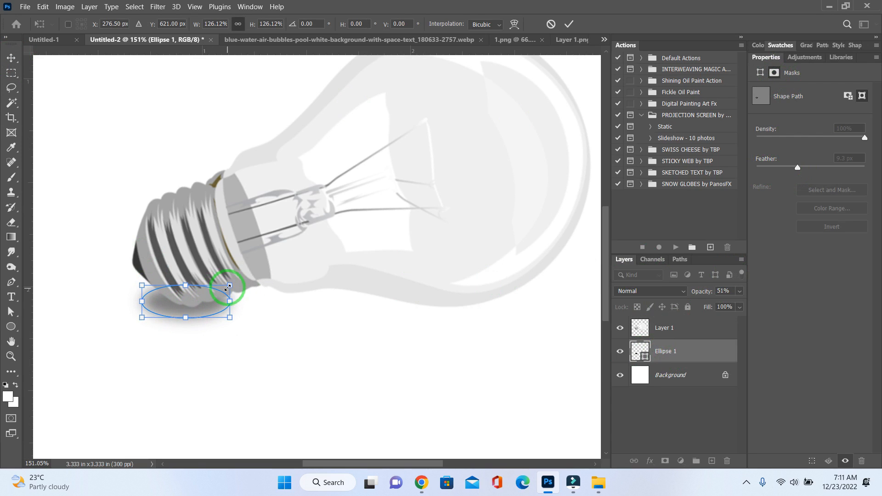
key("Return")
Set the shadow ellipse's feather to 9.1 px.
key("z")
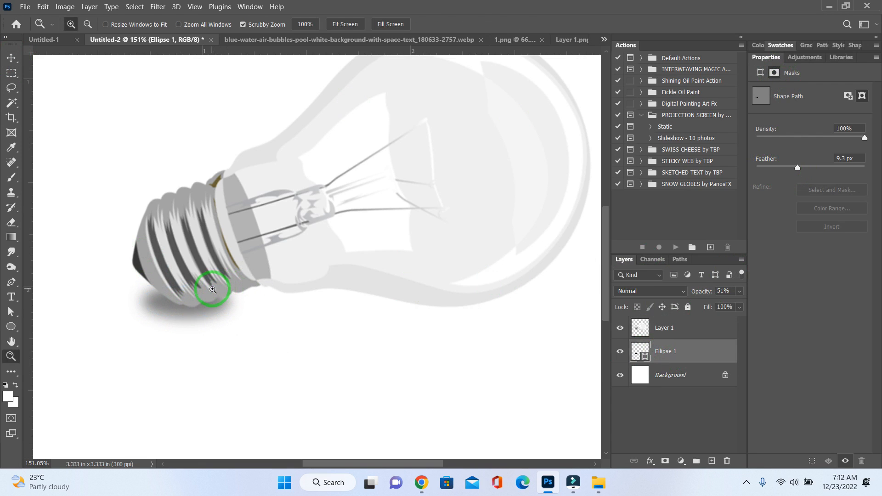
left_click_drag(216, 314, 231, 323)
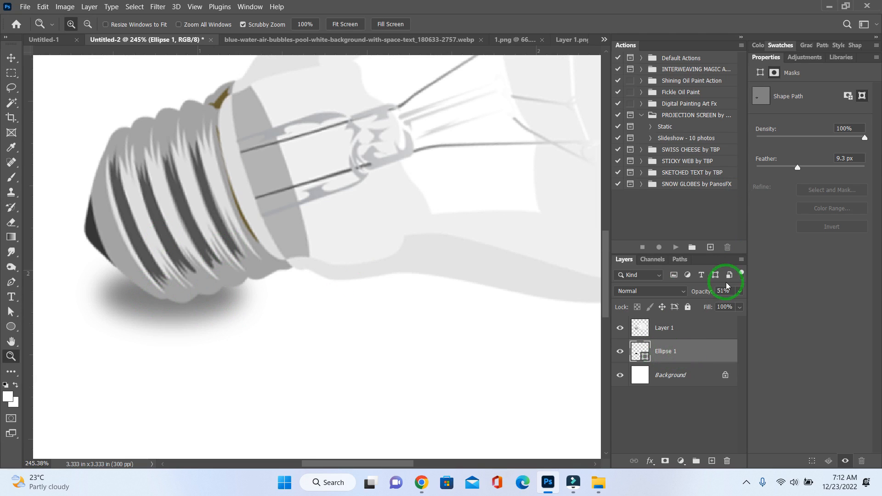
mouse_move(798, 166)
left_mouse_down()
mouse_move(813, 169)
mouse_move(796, 171)
left_mouse_up()
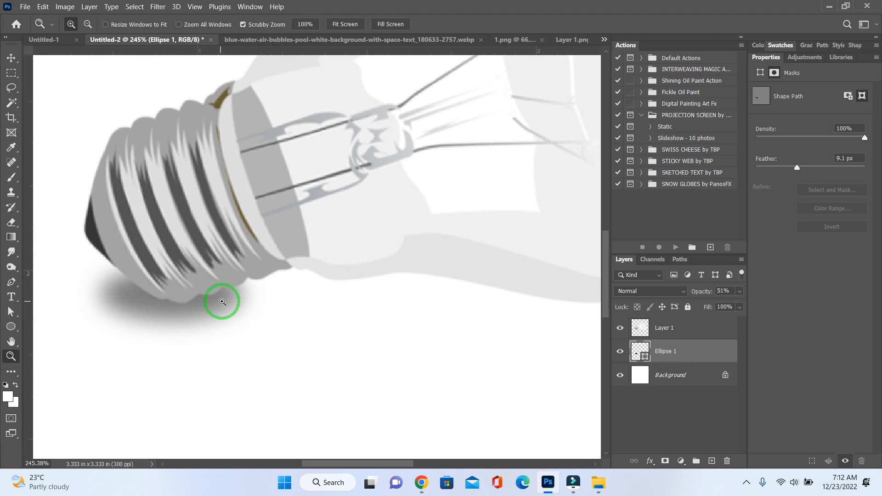
scroll(220, 301, "down", 4)
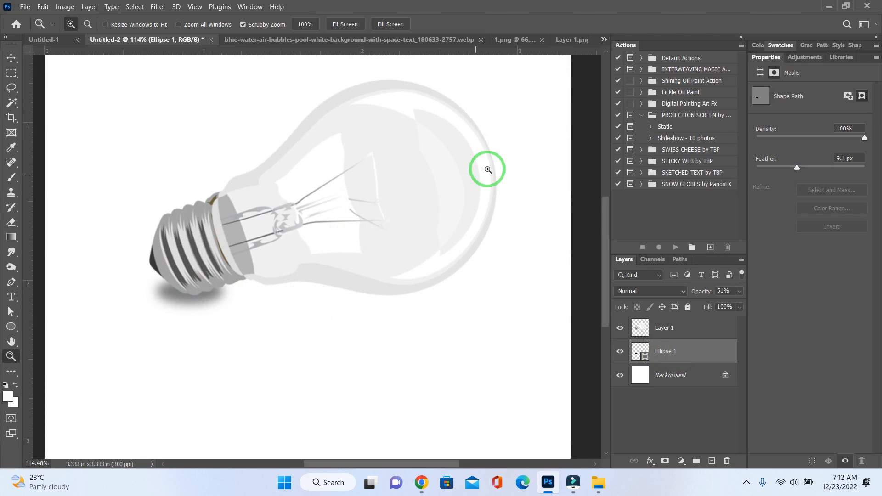
In the blue-water image, pick the white background with Color Range at Fuzziness 30 and invert the selection to the water.
left_click(304, 40)
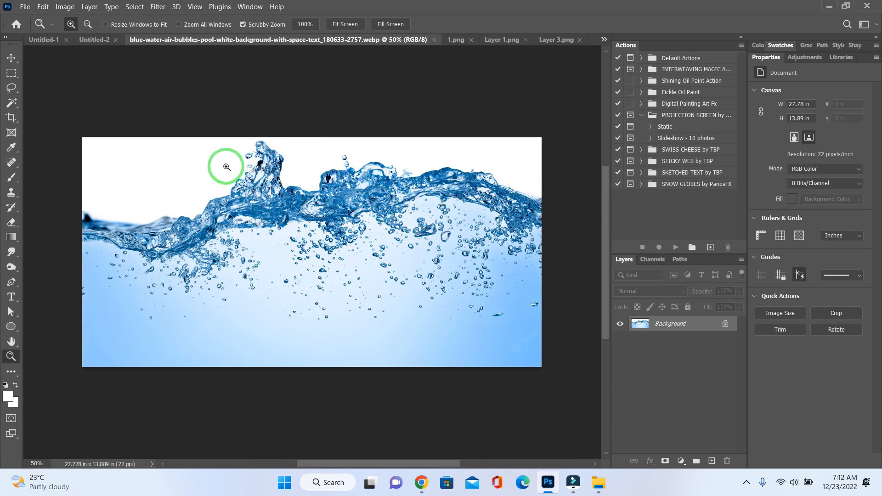
left_click_drag(225, 167, 254, 193)
left_click_drag(325, 220, 259, 188)
left_click(135, 6)
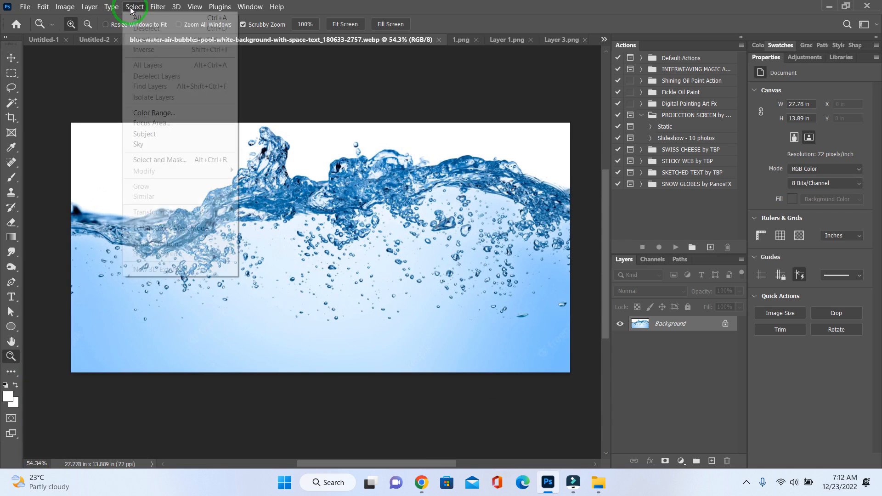
left_click(169, 115)
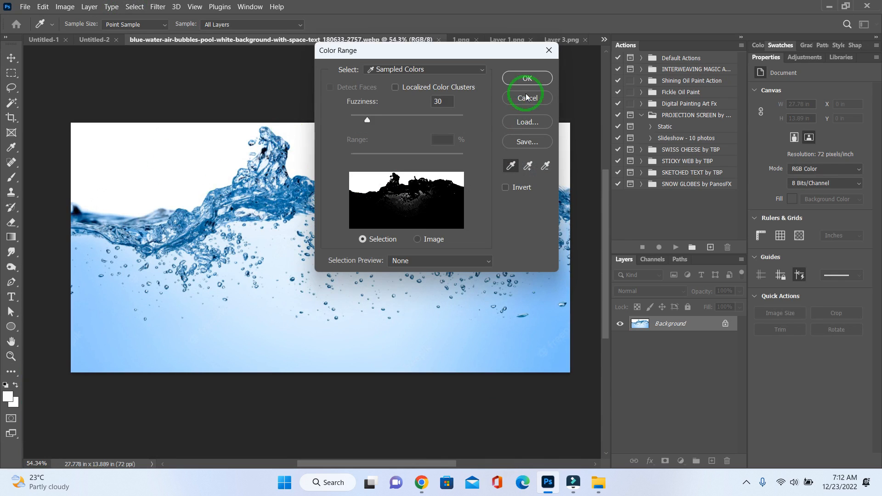
left_click(524, 78)
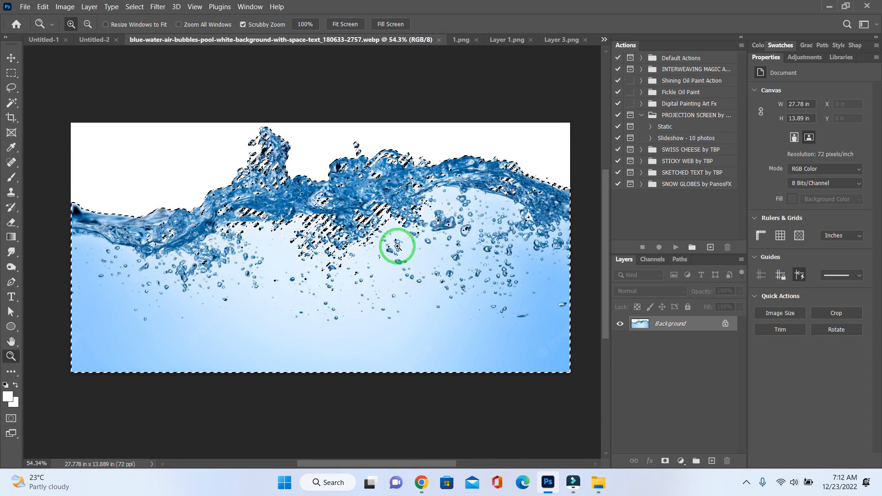
Mask the water image with the selection and move the masked water into the light bulb document.
left_click(664, 461)
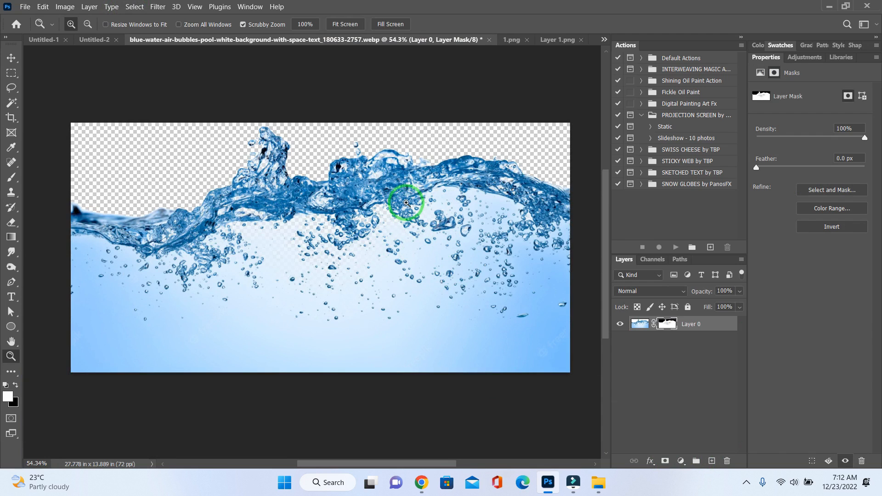
key("v")
left_click_drag(279, 220, 336, 203)
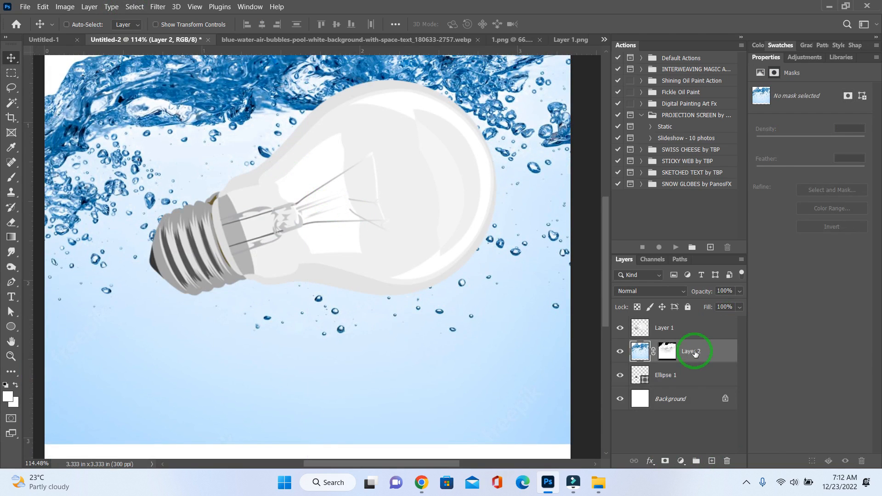
Place the water layer above the bulb layer and clip it to the bulb.
left_click_drag(695, 353, 687, 324)
key("z")
left_click_drag(435, 233, 408, 221)
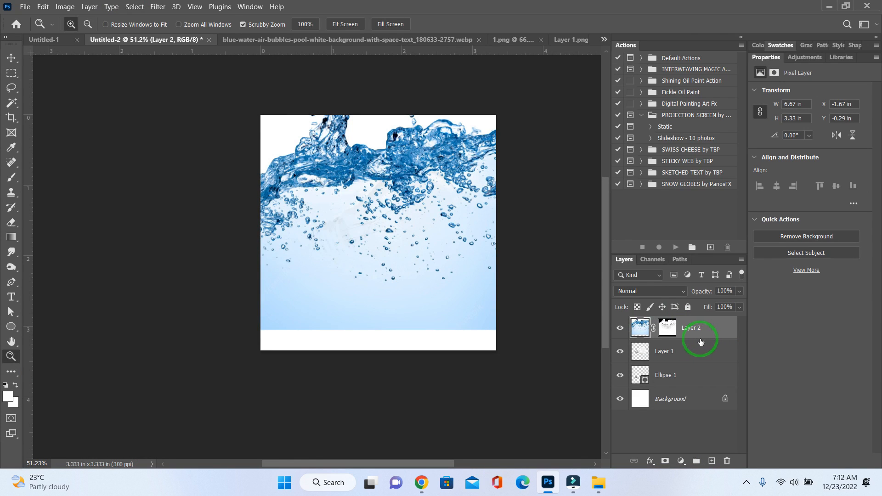
left_click(699, 336, "alt")
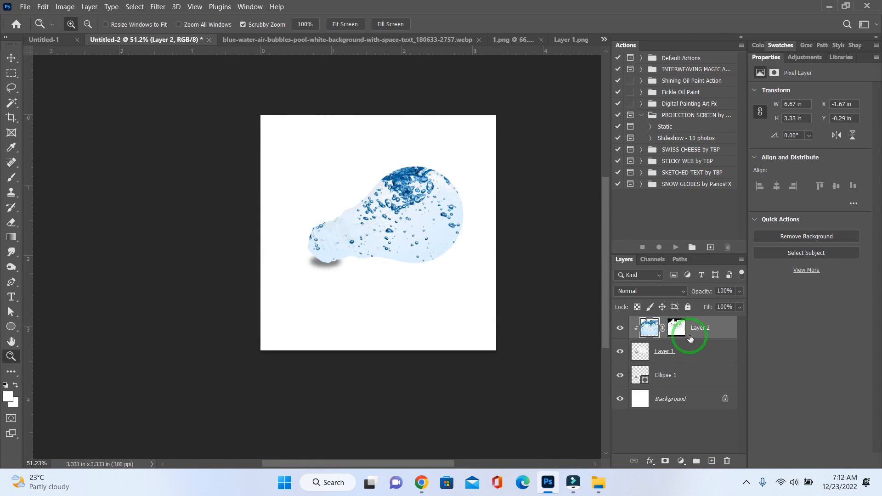
left_click(432, 247)
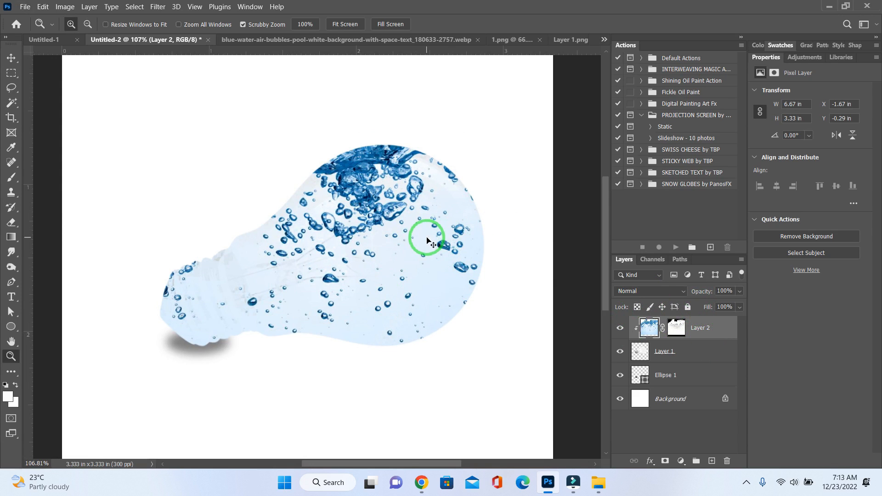
Scale the water to about 34.7%, rotate it about 3.6°, and position it to fill the lower part of the bulb.
key("ctrl+t")
left_click_drag(437, 203, 419, 299)
left_click_drag(304, 97, 316, 257)
left_click_drag(333, 298, 372, 239)
left_click_drag(454, 171, 468, 114)
left_click_drag(377, 278, 395, 258)
left_click_drag(451, 163, 480, 136)
left_click_drag(481, 138, 504, 137)
left_click_drag(448, 218, 452, 229)
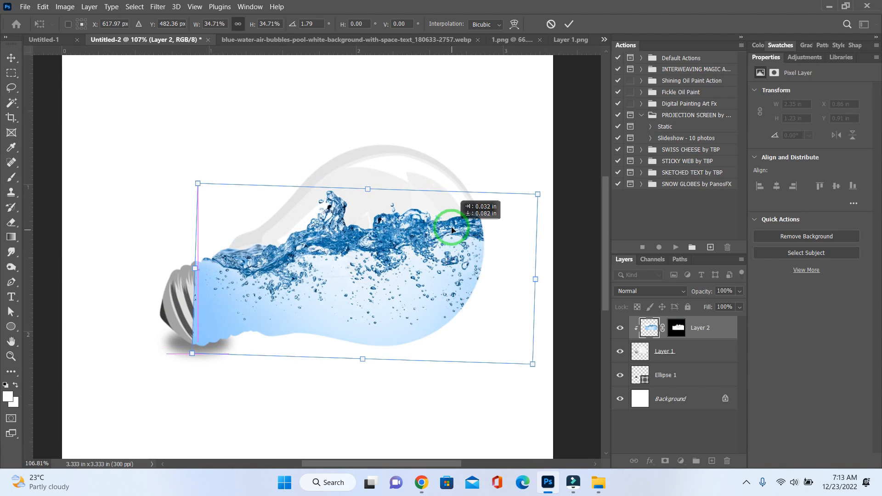
left_click_drag(472, 153, 482, 159)
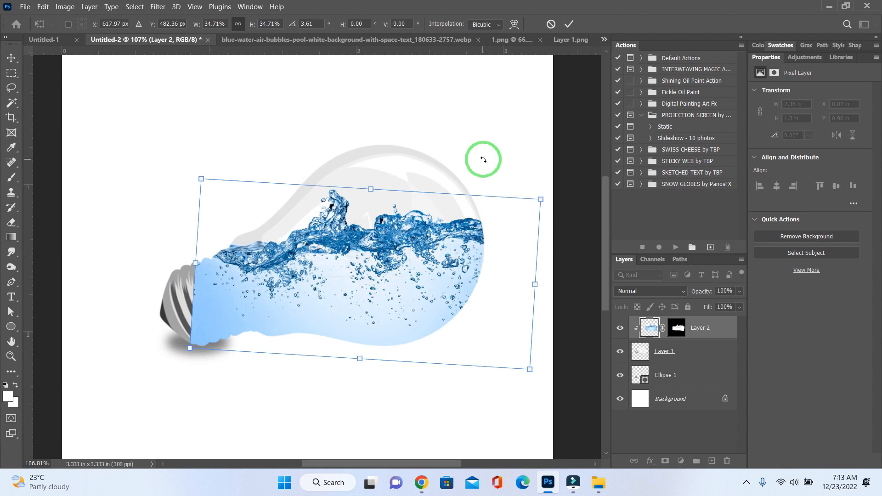
key("Return")
Lower the water layer's opacity to 53% and paint its mask black over the bulb's metal screw base.
left_click_drag(254, 277, 257, 236)
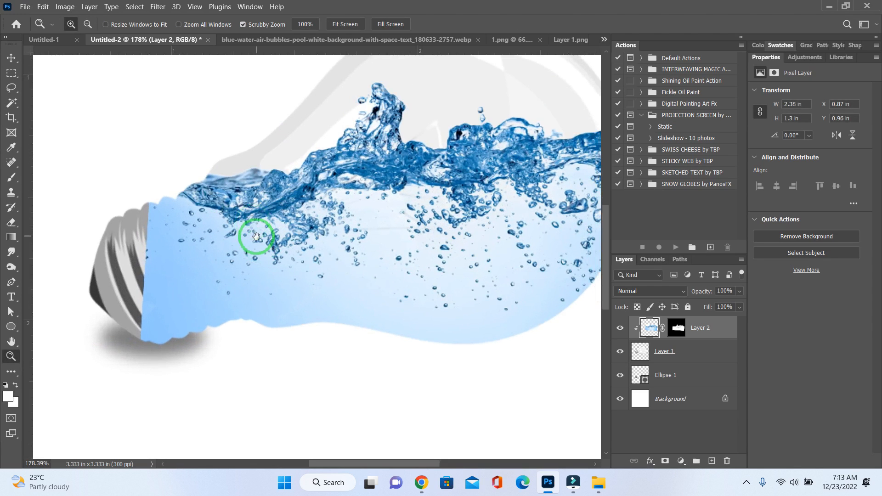
left_click(740, 291)
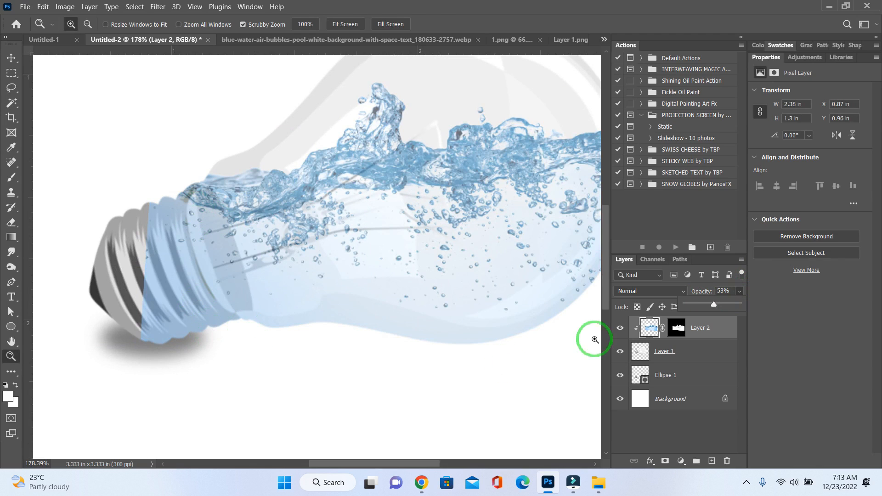
left_click(675, 329)
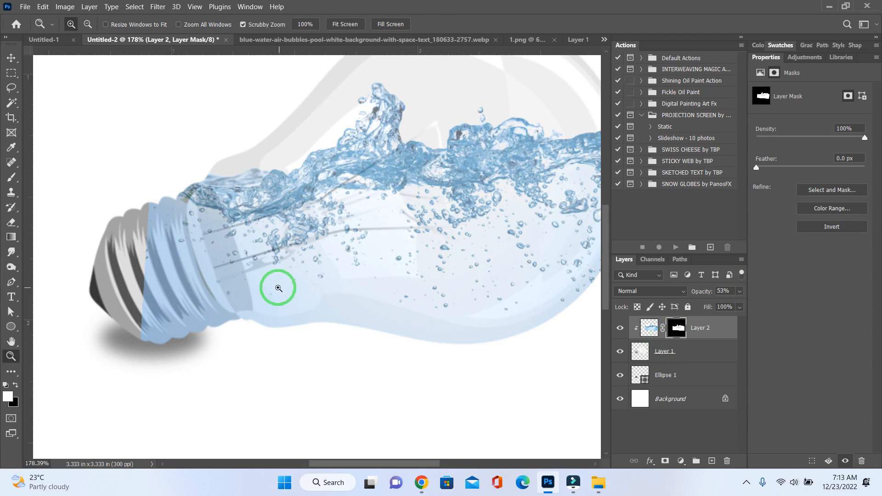
key("b")
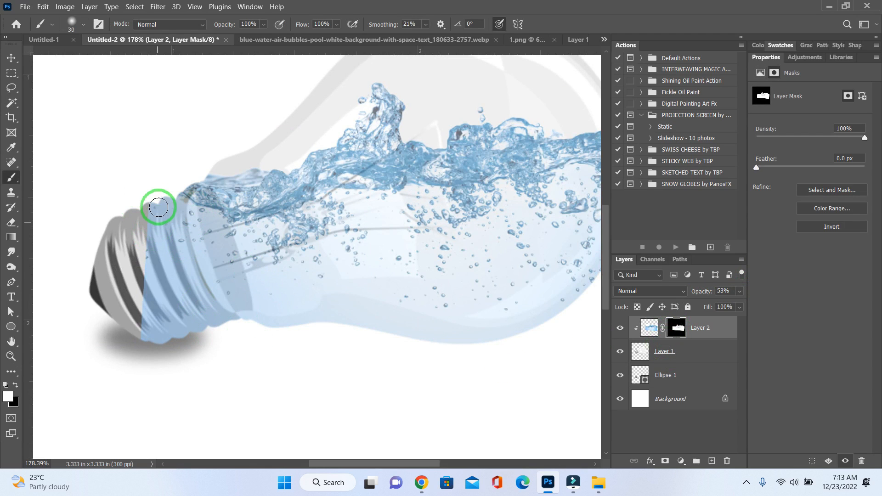
key("x")
mouse_move(158, 210)
left_mouse_down()
mouse_move(153, 228)
mouse_move(158, 208)
mouse_move(181, 195)
mouse_move(172, 234)
mouse_move(199, 304)
mouse_move(209, 321)
mouse_move(229, 326)
mouse_move(209, 320)
mouse_move(184, 331)
mouse_move(146, 211)
mouse_move(157, 338)
left_mouse_up()
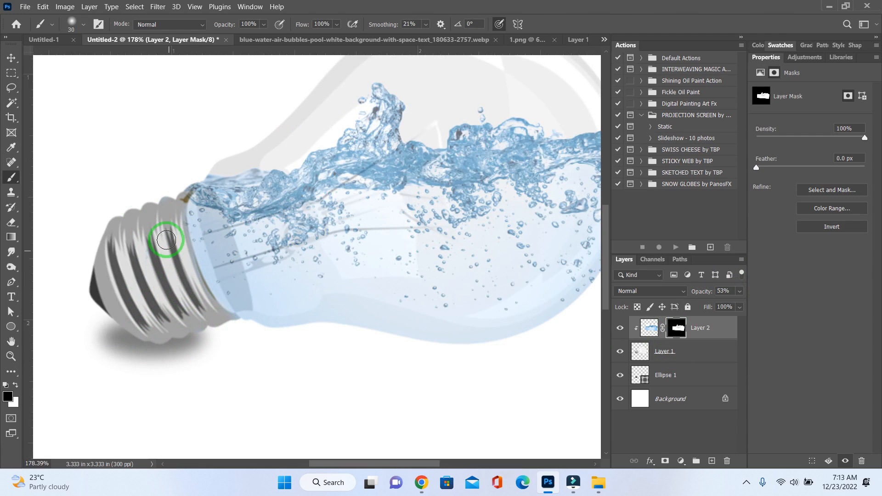
left_click_drag(178, 188, 186, 193)
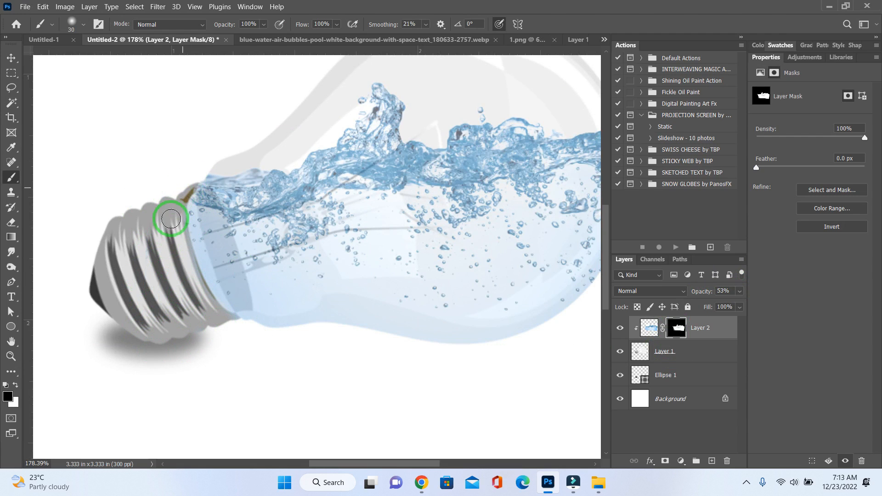
Restore the water layer's opacity to 100% and touch up its mask along the edge of the metal base.
key("ctrl+space")
left_click_drag(282, 247, 231, 222)
left_click_drag(299, 233, 321, 249)
left_click(705, 333)
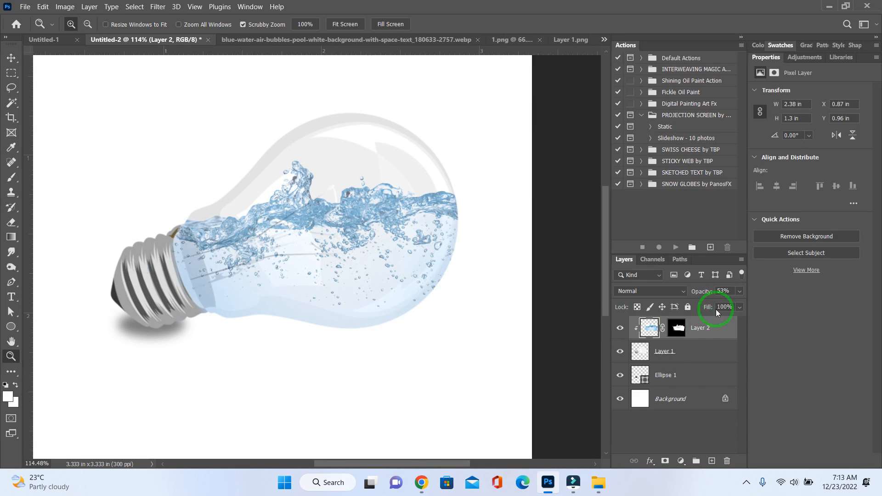
left_click_drag(715, 302, 765, 307)
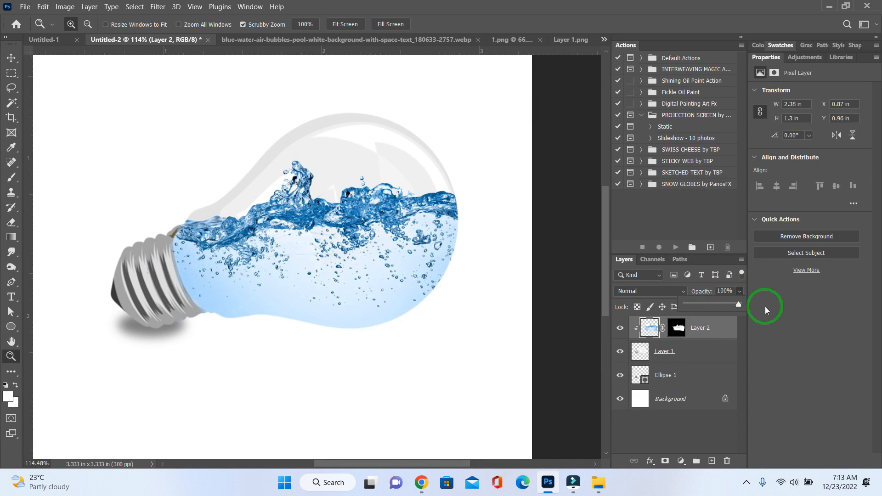
left_click(301, 290)
key("ctrl+space")
left_click_drag(194, 250, 237, 268)
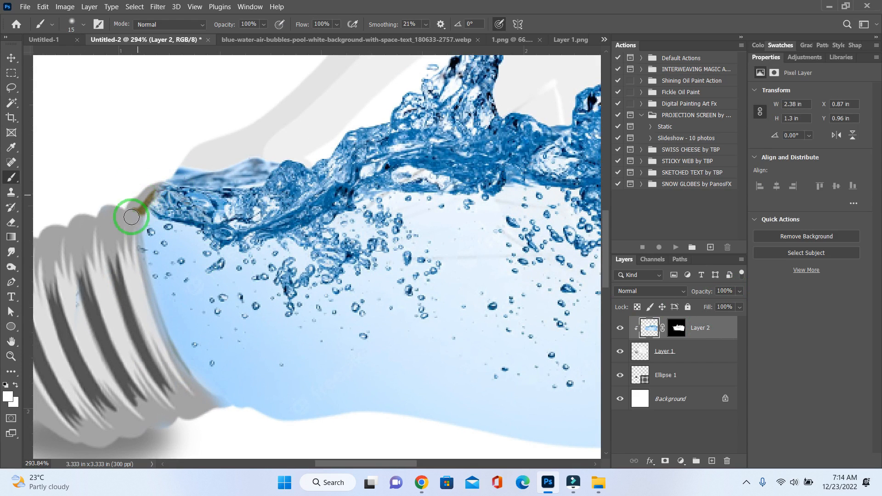
key("ctrl+space")
mouse_move(286, 281)
left_mouse_down()
mouse_move(248, 273)
mouse_move(583, 326)
mouse_move(257, 183)
mouse_move(431, 315)
mouse_move(661, 326)
left_mouse_up()
Blend out the water layer's highlights with Blend If, splitting the This Layer white slider at 228 / 252.
left_click(715, 328)
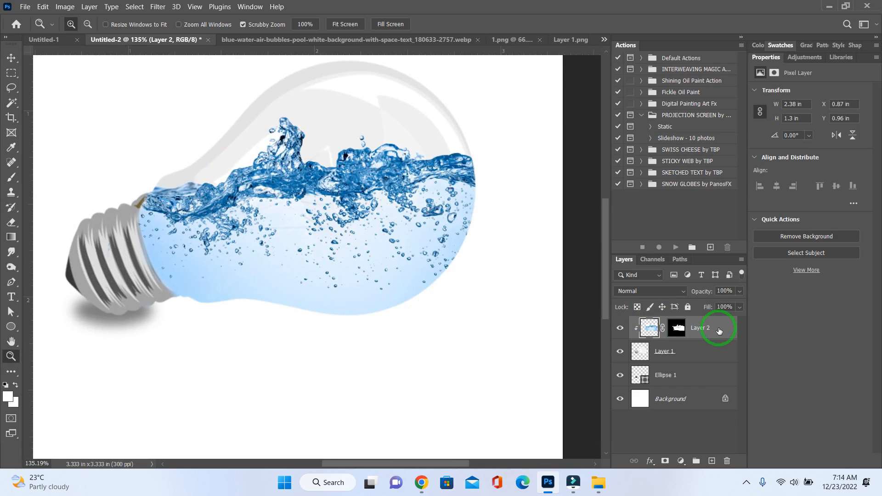
double_click(719, 331)
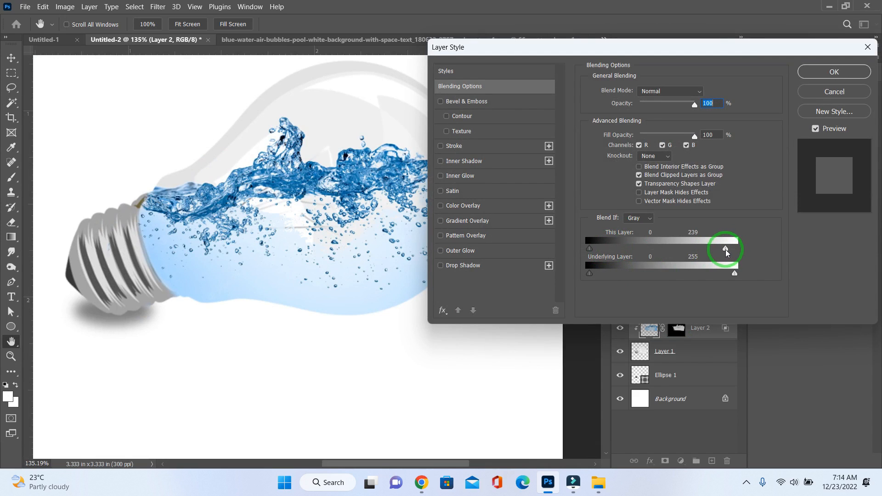
left_click_drag(725, 250, 733, 250)
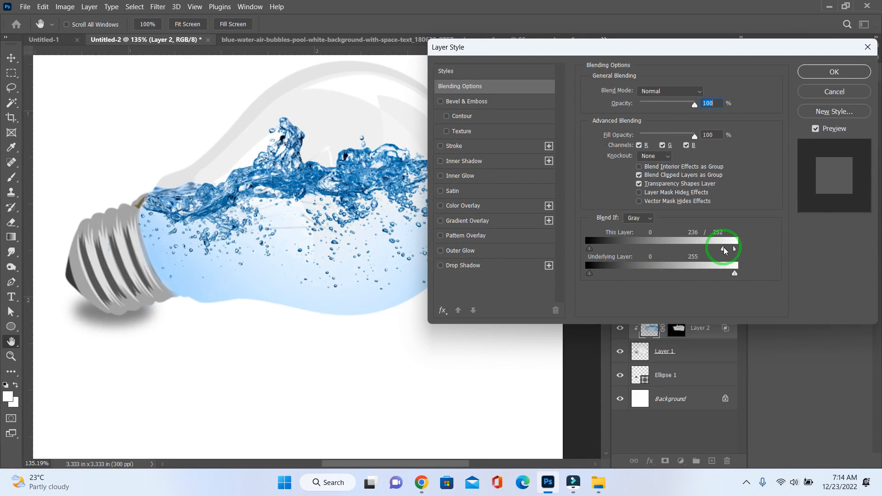
left_click_drag(722, 43, 766, 40)
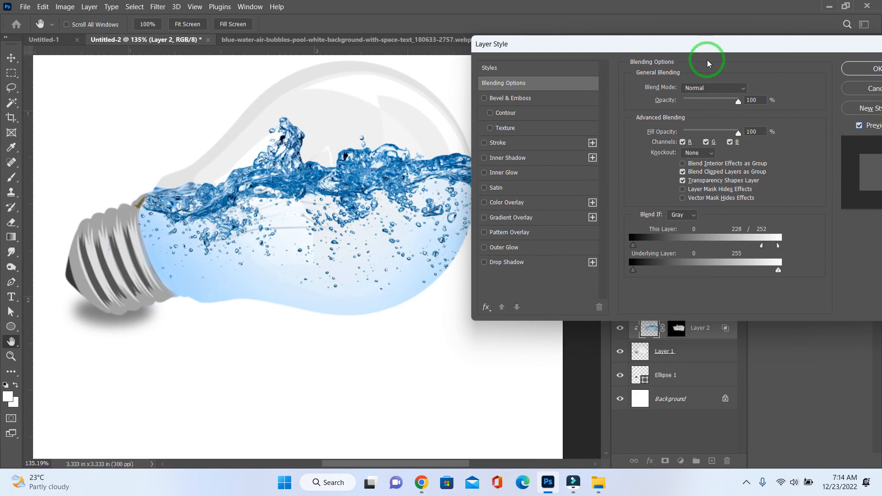
left_click_drag(703, 41, 611, 68)
left_click(764, 95)
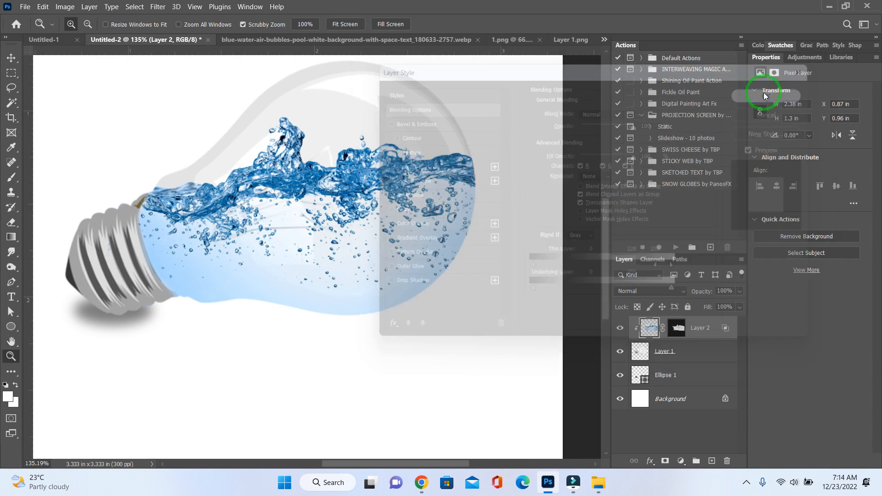
Close the water image without saving and copy the goldfish from 1.png into the bulb document, closing its file.
left_click_drag(385, 204, 398, 208)
left_click_drag(399, 208, 413, 230)
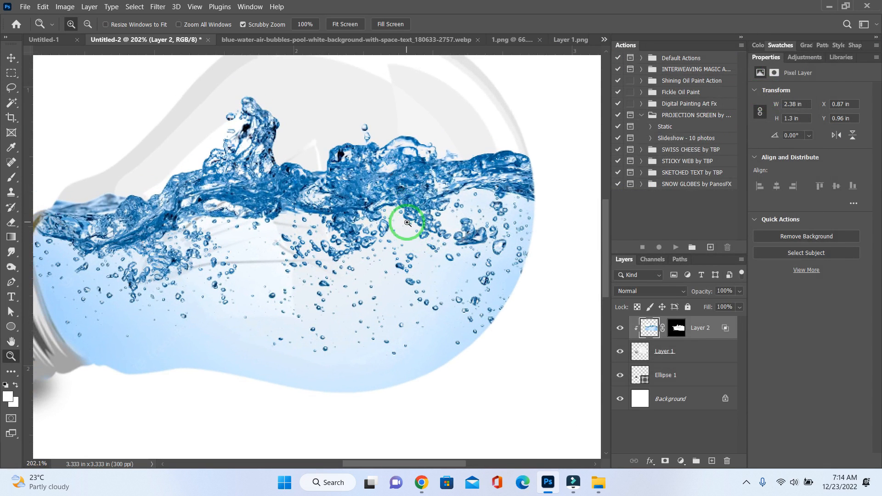
left_click(324, 40)
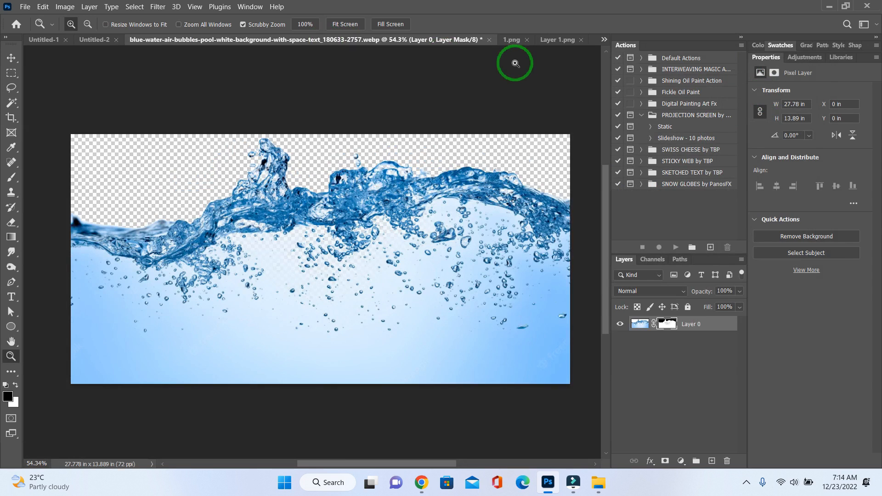
left_click(489, 40)
left_click(456, 191)
left_click(250, 39)
key("ctrl+a")
key("ctrl+c")
key("ctrl+w")
key("ctrl+v")
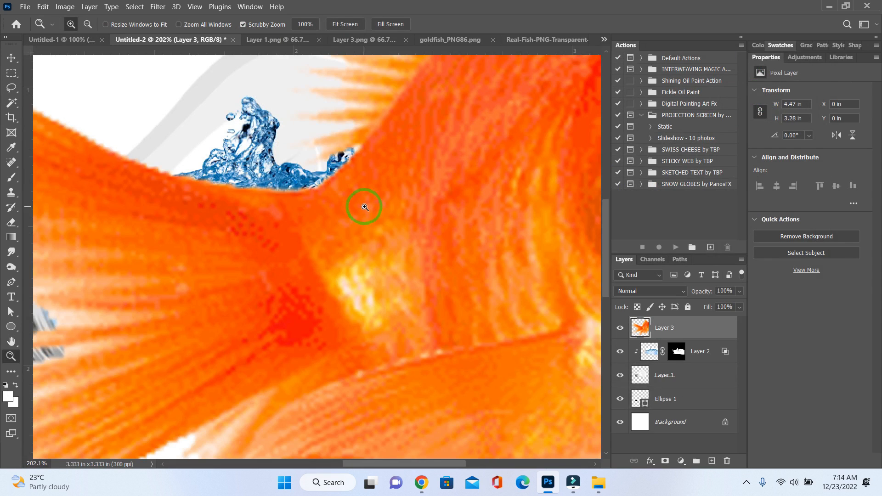
Shrink the pasted goldfish and place it in the water near the bulb's metal base.
key("ctrl+0")
key("ctrl+t")
left_click_drag(114, 65, 296, 271)
key("Return")
Copy the goldfish from Layer 1.png into the bulb document, scale it to about 6.46%, and place it mid-water.
key("ctrl+Tab")
key("ctrl+a")
key("ctrl+v")
key("ctrl+z")
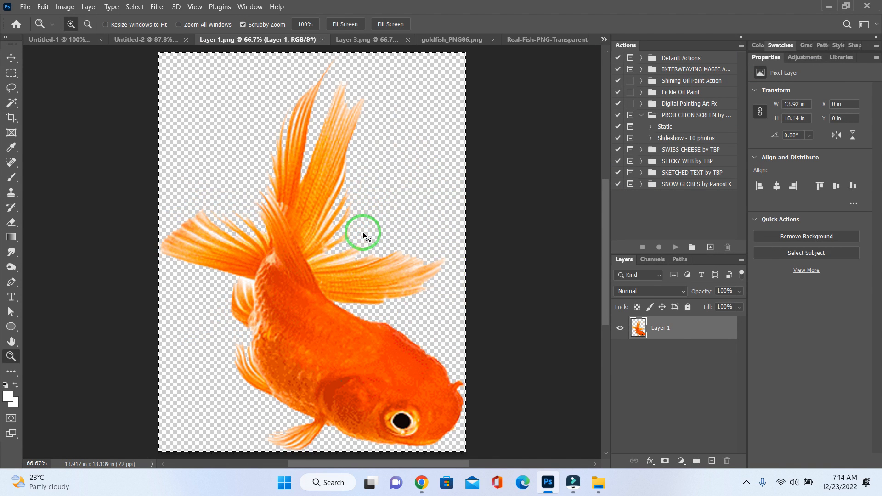
key("ctrl+w")
key("ctrl+v")
key("ctrl+t")
key("ctrl+shift+t")
left_click_drag(291, 278, 365, 257)
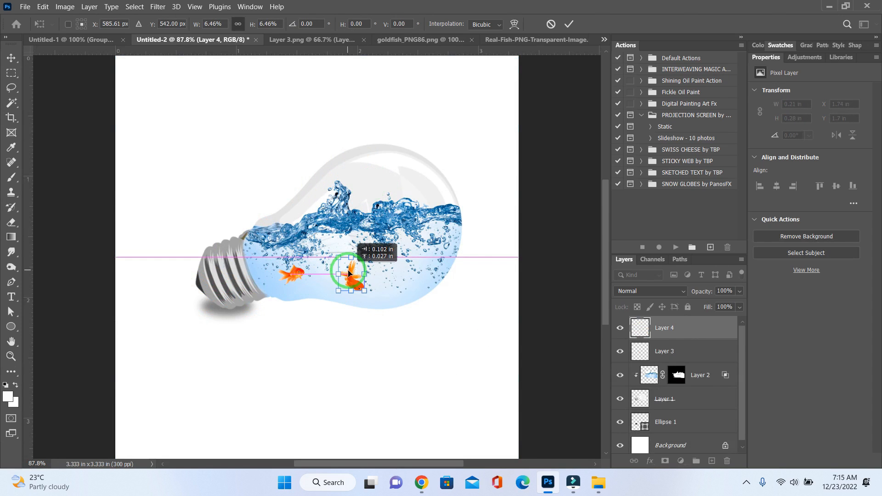
key("Return")
Add the goldfish from Layer 3.png at about 0.34 in wide in the water at the bulb's rounded end.
key("z")
key("ctrl+Tab")
key("ctrl+w")
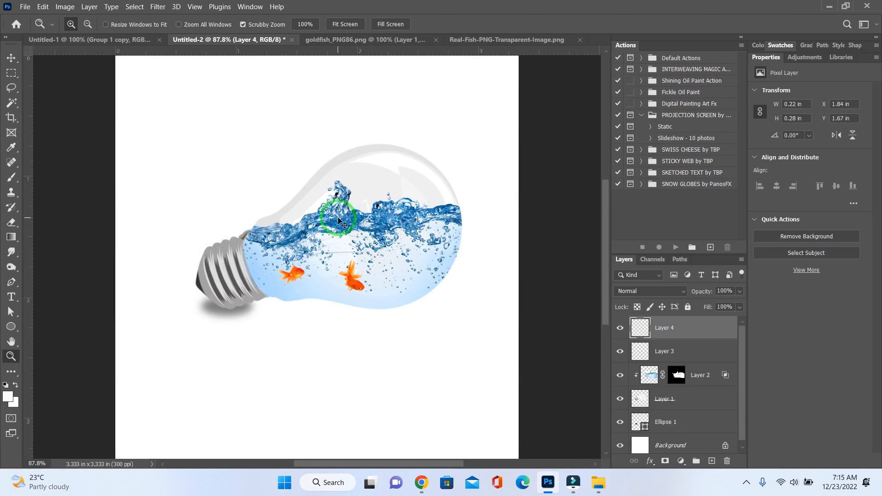
key("ctrl+v")
key("v")
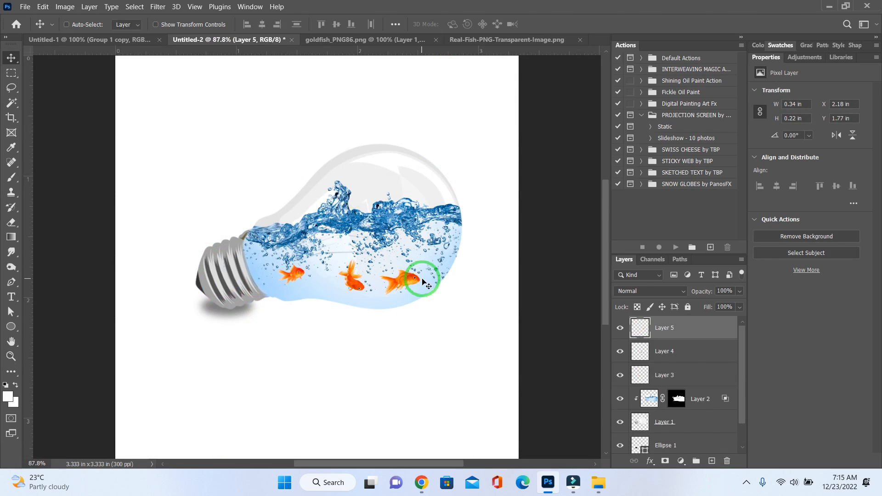
Copy the goldfish from goldfish_PNG86.png into the bulb document and scale it to about 6.49% wide by 6.37% high.
key("ctrl+Tab")
key("ctrl+a")
key("ctrl+c")
key("ctrl+w")
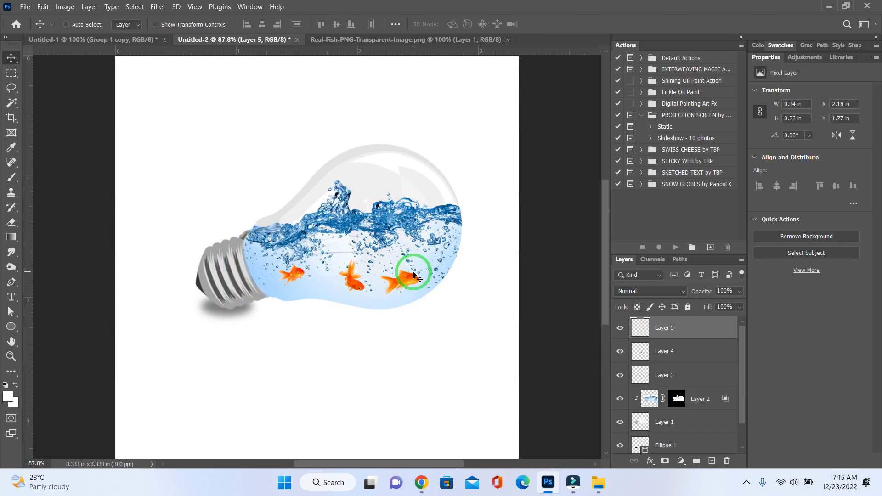
key("ctrl+v")
key("ctrl+t")
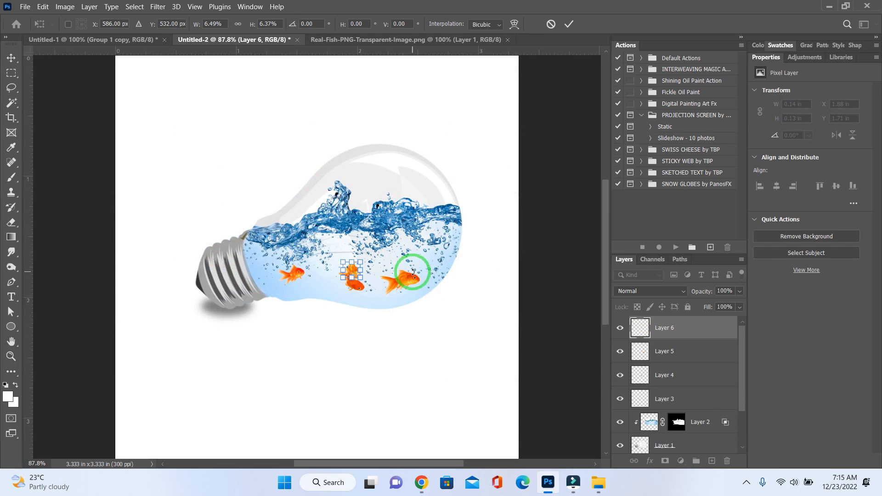
key("Return")
Copy the yellow goldfish from Real-Fish-PNG-Transparent-Image.png into the bulb document and resize it at the middle of the water.
key("ctrl+Tab")
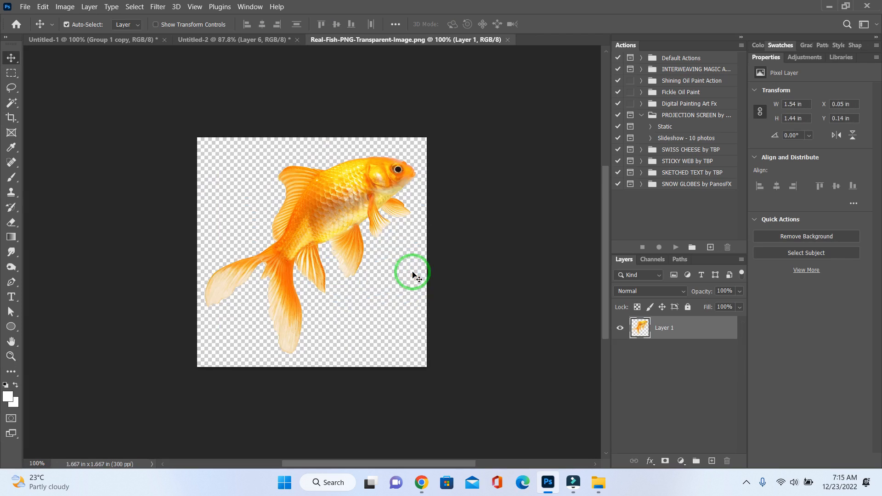
key("ctrl+w")
key("ctrl+v")
key("ctrl+t")
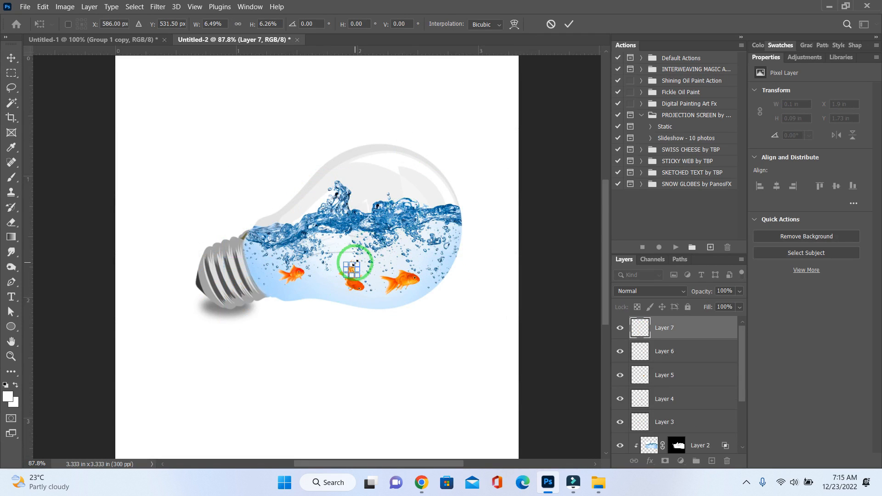
left_click_drag(355, 263, 388, 236)
key("Return")
Move the yellow goldfish to the splashing surface, scale it to about 73%, and rotate it about -6.5°.
key("z")
mouse_move(339, 255)
left_mouse_down()
mouse_move(378, 282)
mouse_move(335, 258)
left_mouse_up()
key("v")
left_click_drag(412, 220, 372, 106)
left_click_drag(379, 111, 387, 164)
left_click_drag(388, 164, 383, 168)
key("ctrl+t")
left_click_drag(413, 136, 396, 146)
left_click_drag(387, 174, 393, 174)
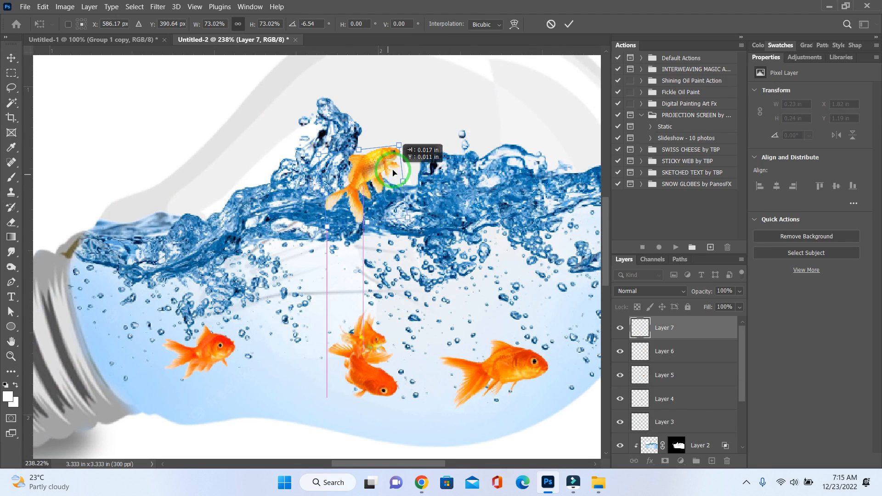
key("Return")
Move the goldfish near the metal base to mid-water and put the downward-swimming goldfish in its place.
right_click(226, 354)
left_click(241, 346)
left_click_drag(233, 365, 409, 317)
left_click_drag(378, 373, 201, 378)
Scale the downward-swimming goldfish near the metal base to about 66% and tilt it counterclockwise.
key("ctrl+t")
left_click_drag(215, 306, 203, 321)
left_click_drag(210, 312, 196, 307)
left_click_drag(192, 351, 187, 361)
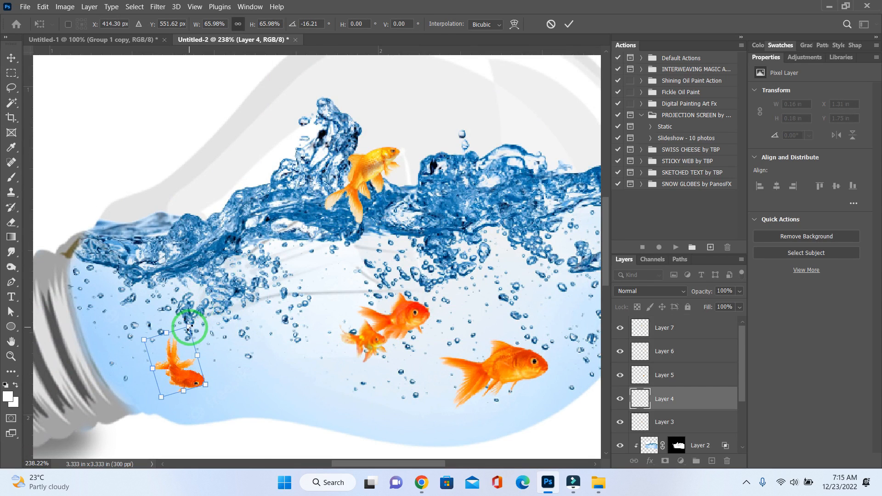
left_click_drag(189, 326, 192, 321)
key("Return")
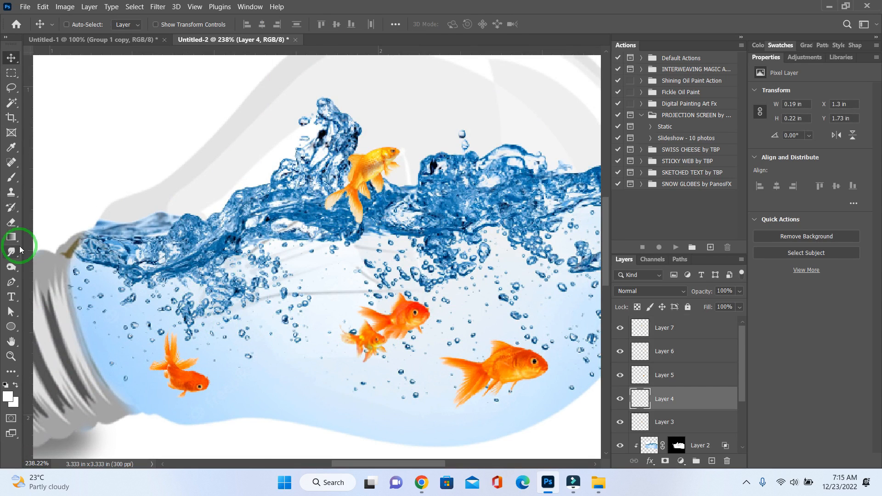
Move the orange goldfish in the middle of the water up below the splashing surface and rotate it slightly.
right_click(401, 303)
left_click(413, 314)
left_click_drag(403, 317, 352, 290)
key("ctrl+t")
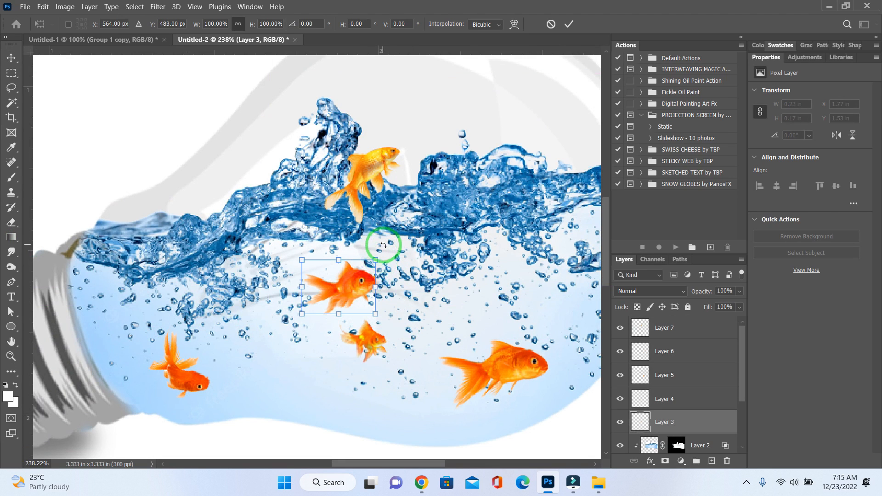
left_click_drag(382, 242, 386, 247)
key("Return")
Flip the large goldfish horizontally, scale it to about 73%, and tilt it near the bulb's round end.
right_click(505, 368)
left_click(517, 368)
key("ctrl+t")
right_click(525, 372)
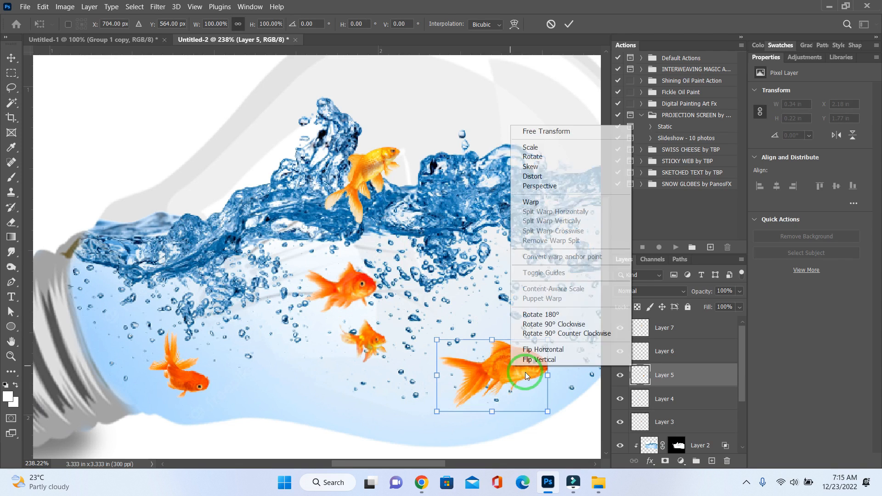
left_click(557, 350)
left_click_drag(515, 356, 525, 343)
left_click_drag(554, 317, 543, 297)
left_click_drag(522, 343, 536, 344)
left_click_drag(558, 311, 567, 330)
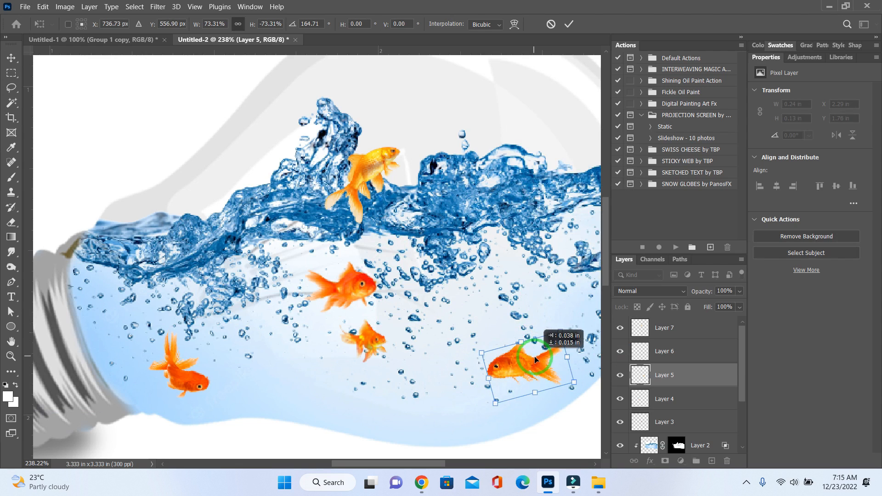
key("Return")
Move the smallest goldfish to the lower middle of the water, flip it horizontally, and enlarge it slightly.
right_click(355, 337)
left_click(391, 341)
left_click_drag(380, 351, 395, 377)
key("ctrl+t")
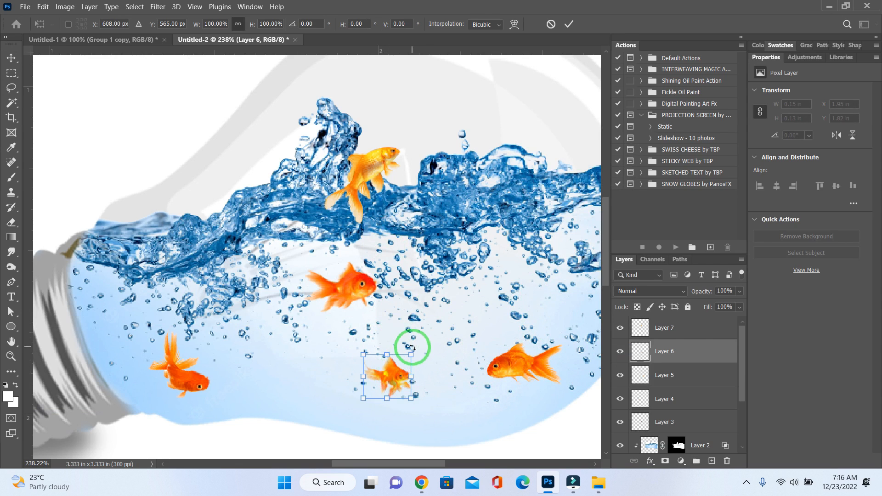
right_click(400, 365)
left_click(419, 345)
left_click_drag(411, 354, 337, 379)
key("Return")
Set the blend mode of all five goldfish layers, Layer 3 through Layer 7, to Multiply.
key("z")
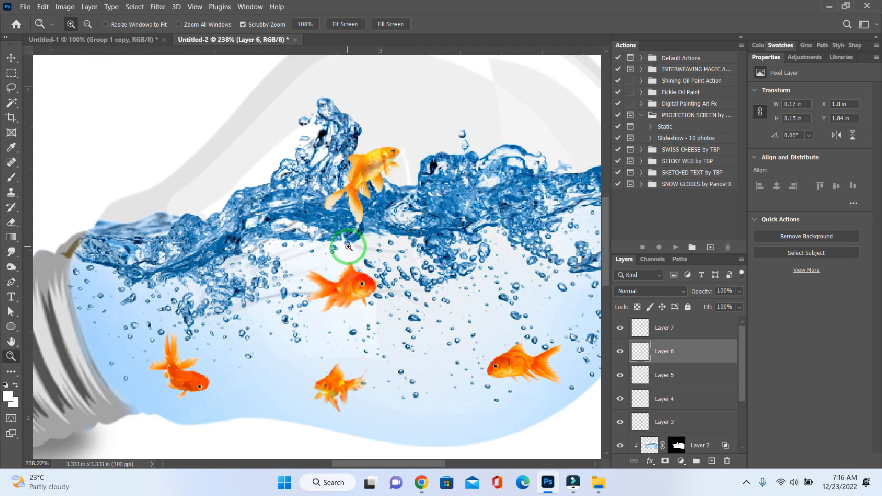
scroll(482, 340, "right", 2)
scroll(482, 339, "down", 1)
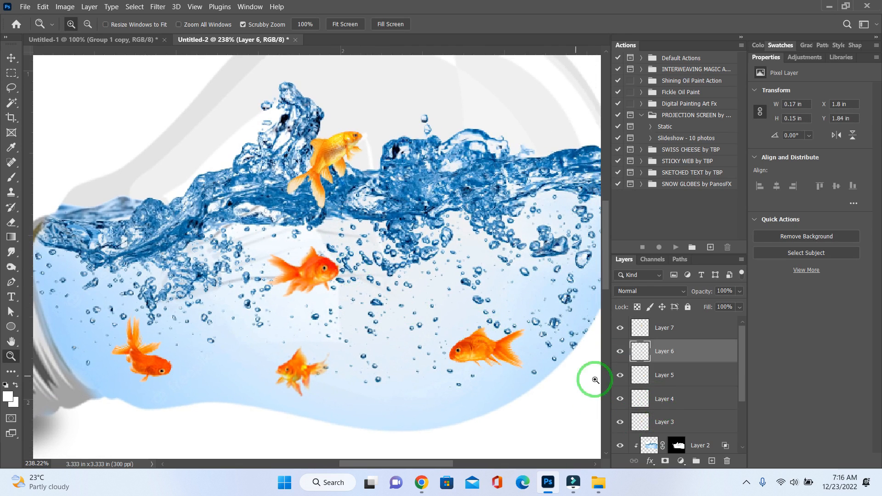
left_click(668, 327)
left_click(680, 418, "shift")
left_click_drag(295, 299, 304, 258)
key("v")
key("ctrl+z")
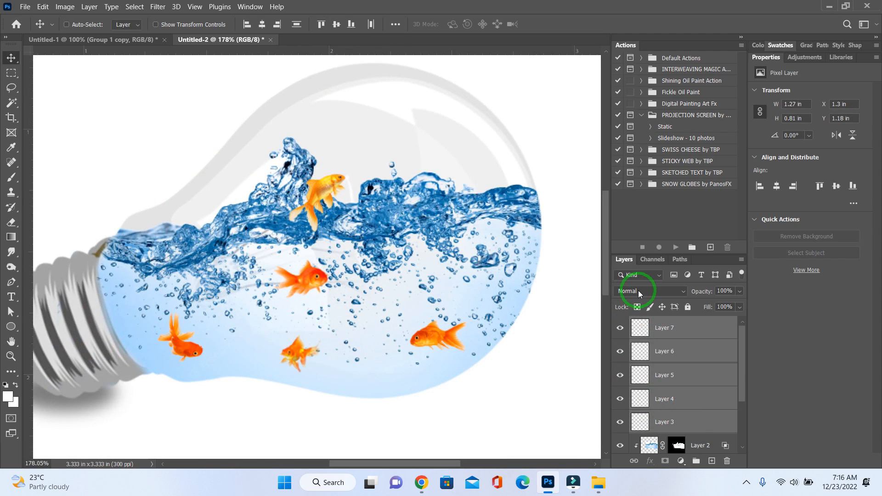
left_click(639, 293)
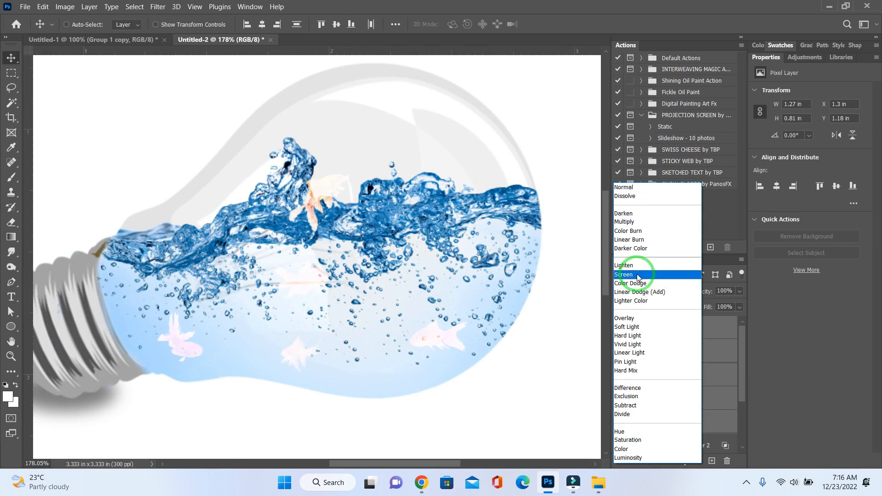
left_click(639, 223)
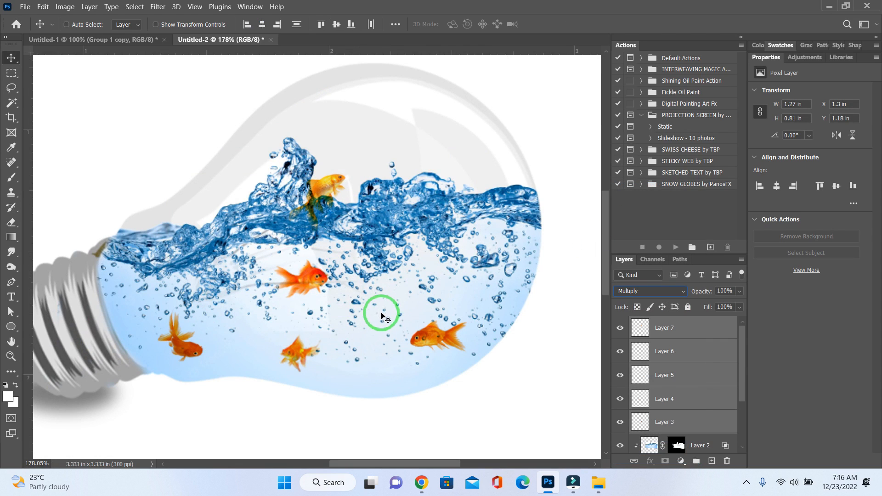
left_click_drag(348, 321, 330, 318)
key("ctrl+z")
Enlarge the yellow goldfish at the splashing surface to about 108% and rotate it about -6.6°.
right_click(335, 195)
left_click(344, 198)
mouse_move(331, 190)
left_mouse_down()
mouse_move(342, 186)
mouse_move(358, 148)
mouse_move(334, 185)
left_mouse_up()
key("ctrl+t")
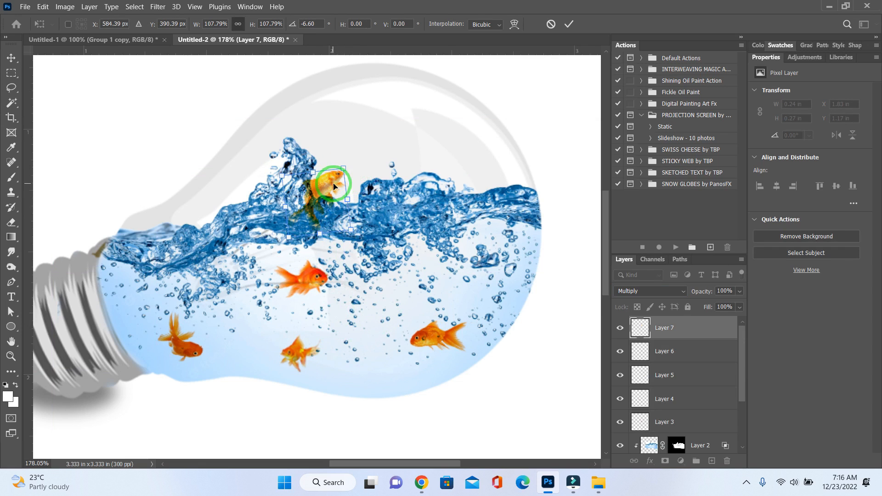
key("Return")
Group the goldfish, water and bulb layers, from Layer 7 down to Layer 1.
key("z")
left_click_drag(340, 278, 315, 276)
left_click_drag(738, 373, 710, 398)
left_click(693, 398, "shift")
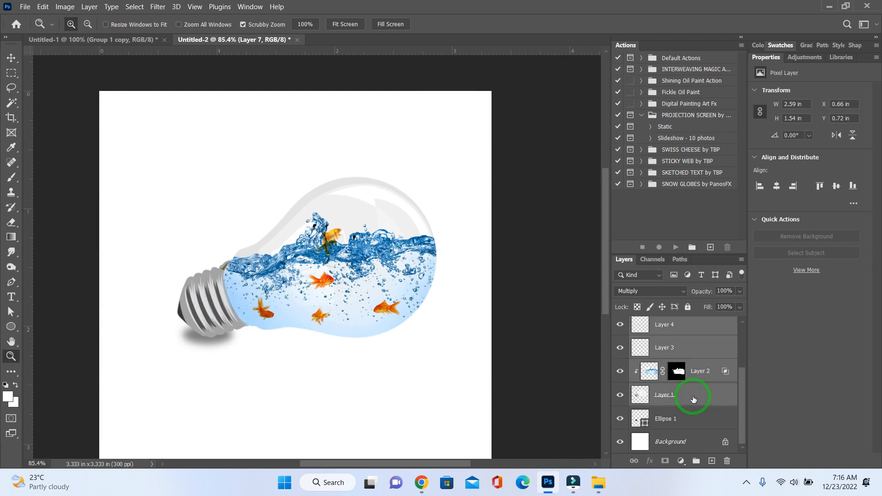
key("ctrl+g")
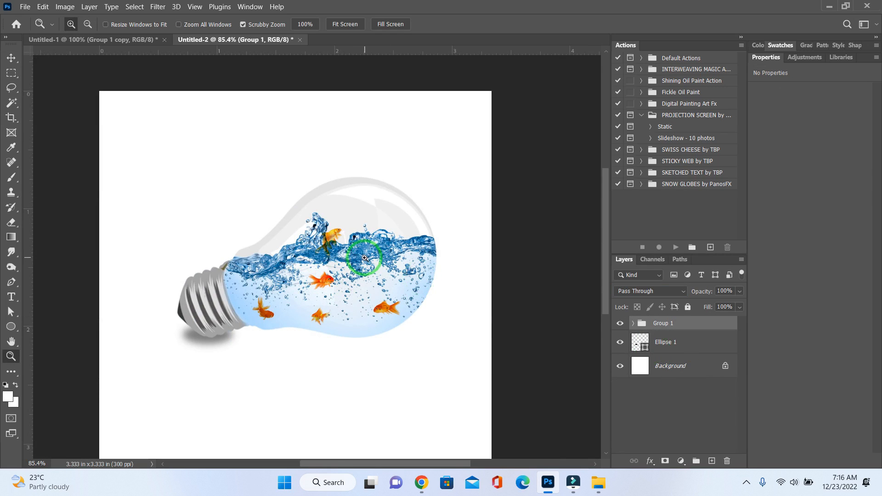
key("v")
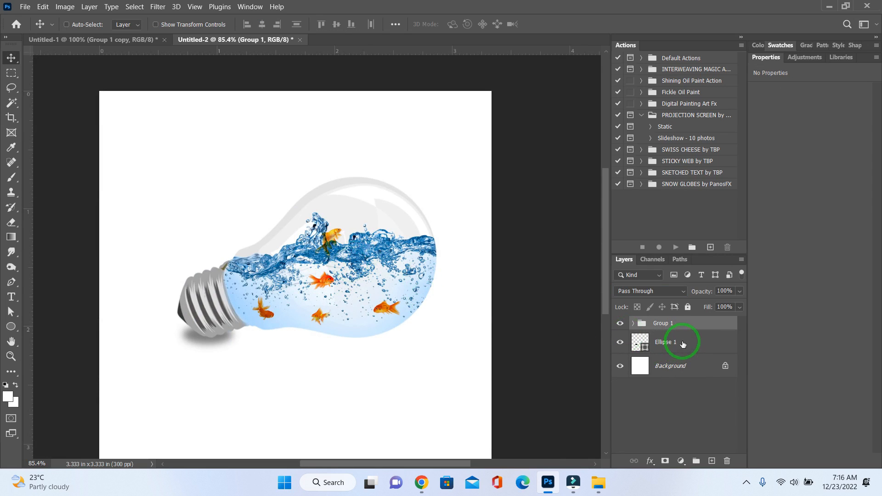
Move the shadow layer Ellipse 1 into the bottom of the bulb group and collapse the group.
left_click(633, 324)
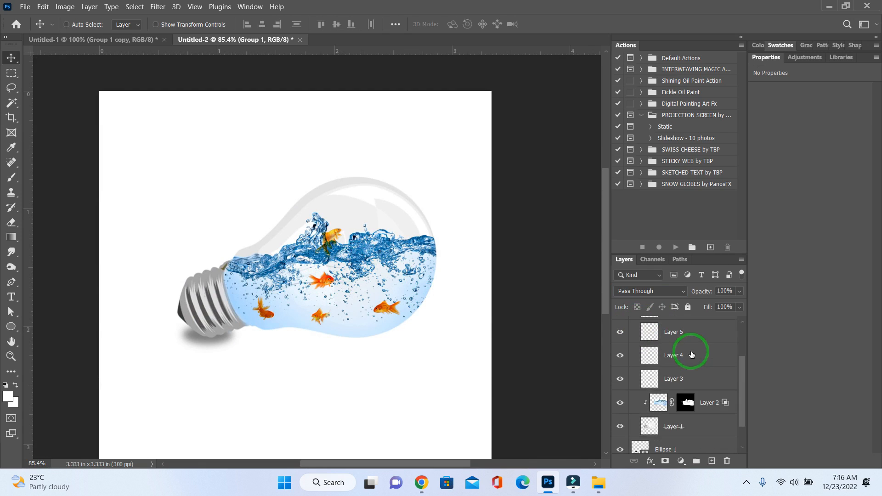
left_click(684, 421)
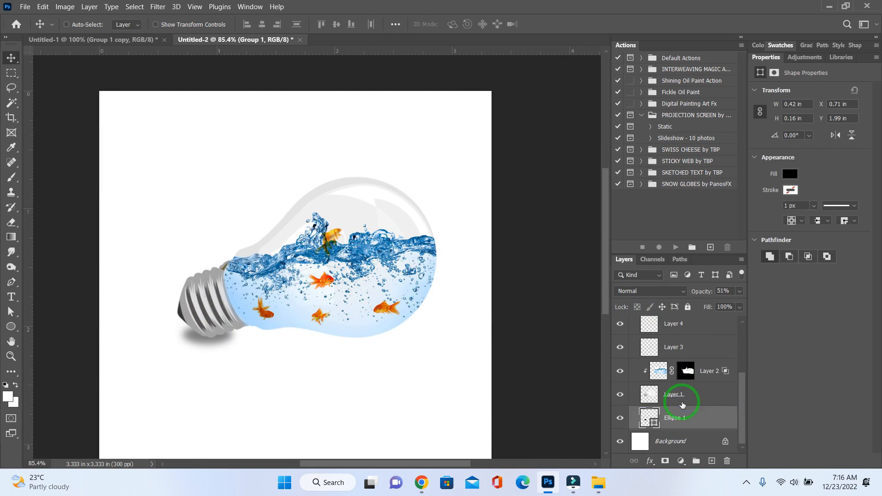
scroll(669, 367, "up", 2)
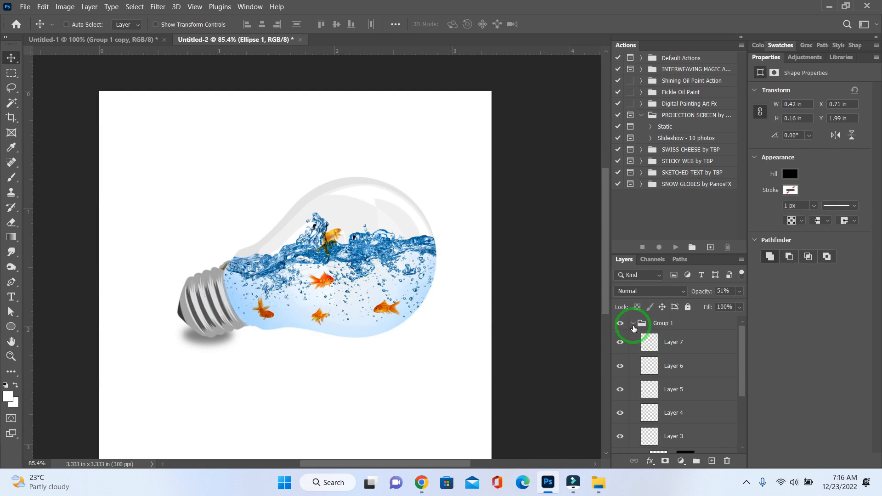
left_click(641, 324)
left_click(665, 326)
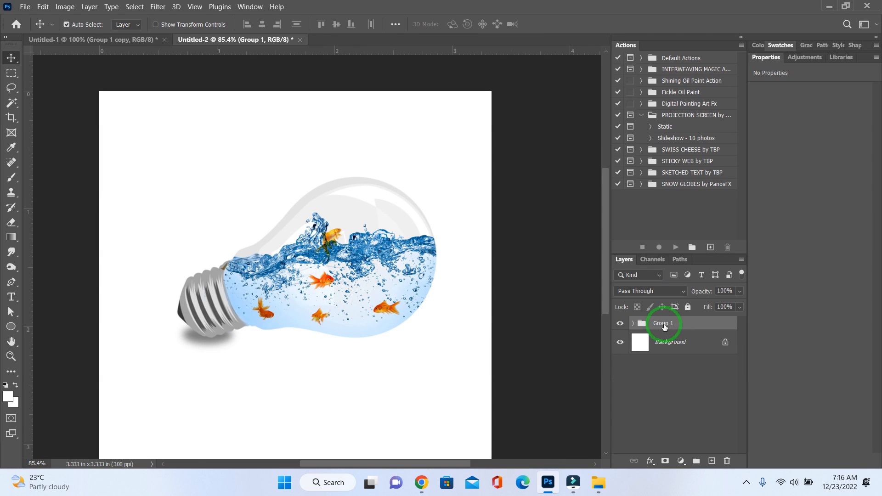
Merge a duplicate of the bulb group into one layer and place it flipped vertically beneath the bulb as a reflection.
key("ctrl+j")
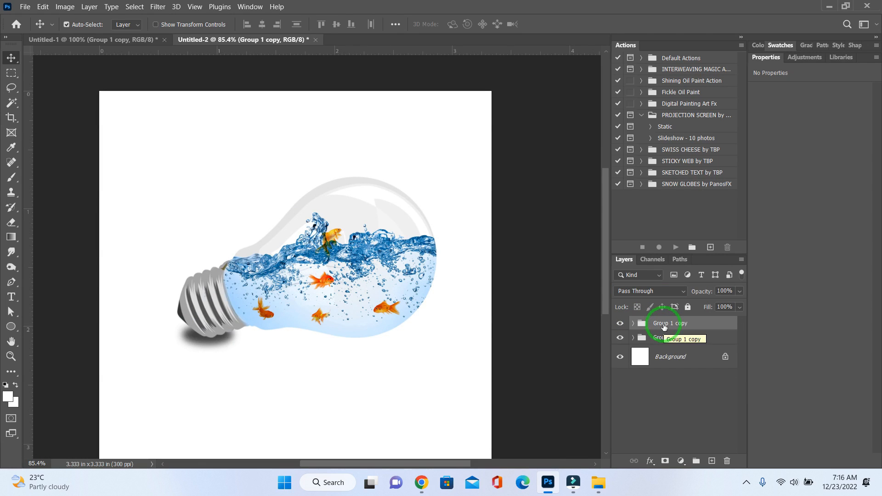
key("ctrl+e")
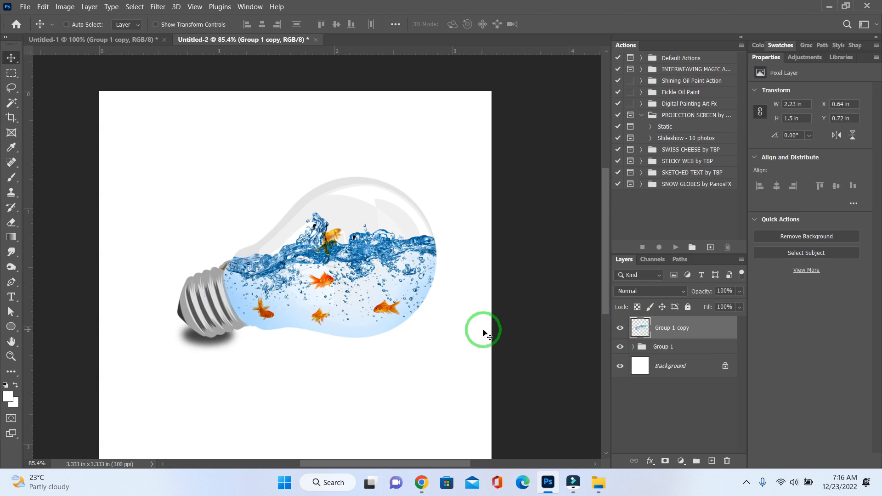
key("ctrl+t")
right_click(350, 260)
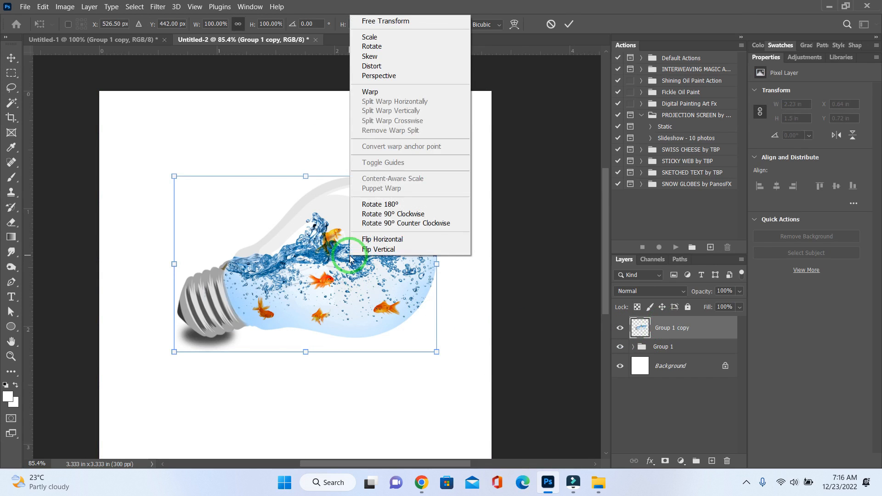
left_click(389, 249)
left_click_drag(335, 259, 337, 400)
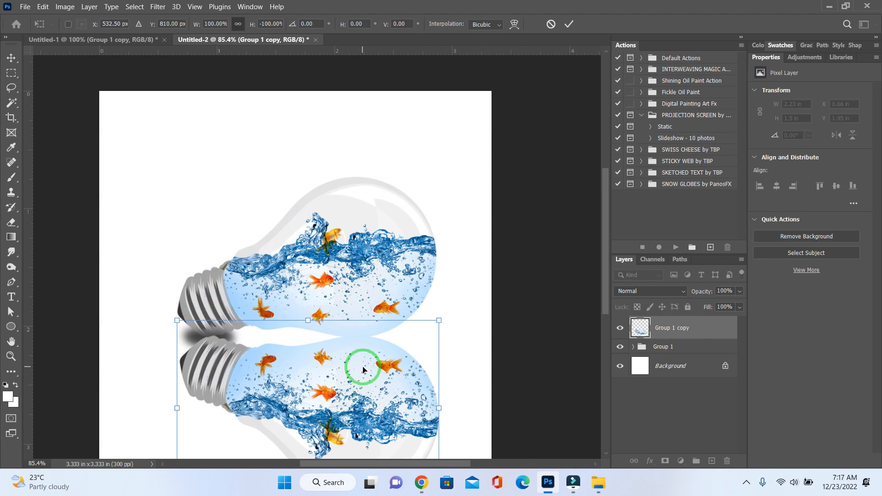
Fade the reflection layer to 38% opacity and 59% fill.
left_click_drag(363, 368, 342, 306)
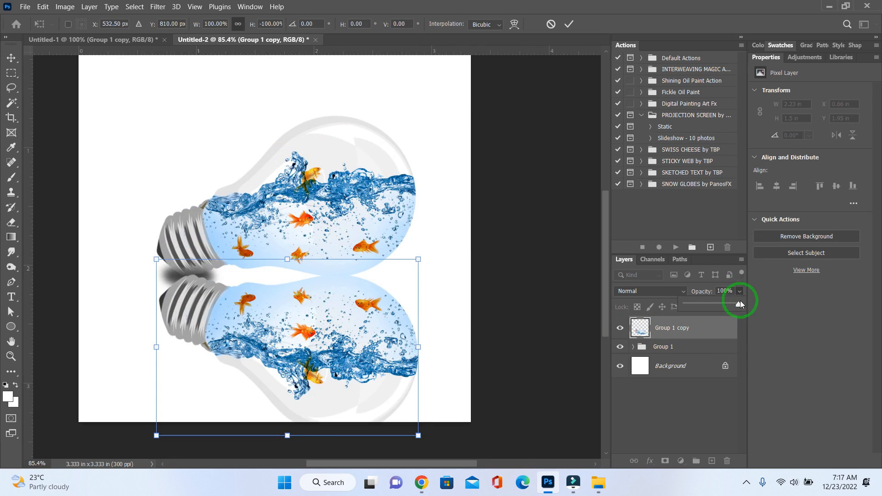
left_click_drag(717, 301, 705, 300)
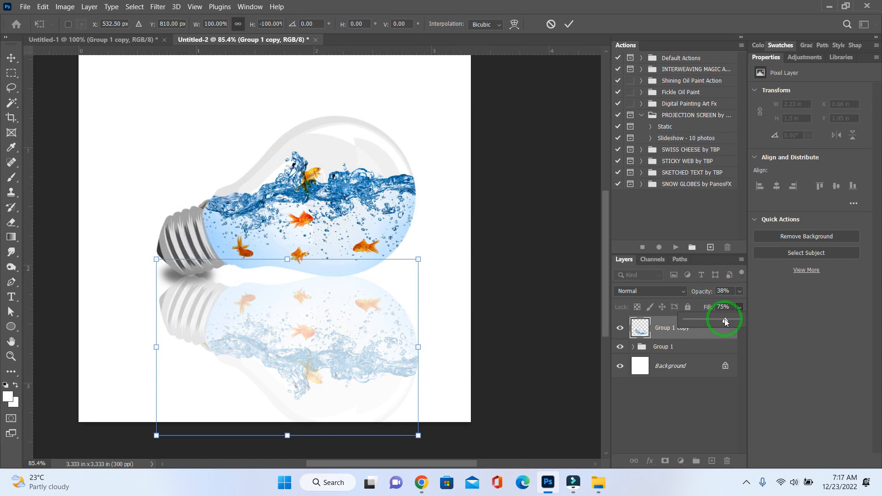
left_click(503, 259)
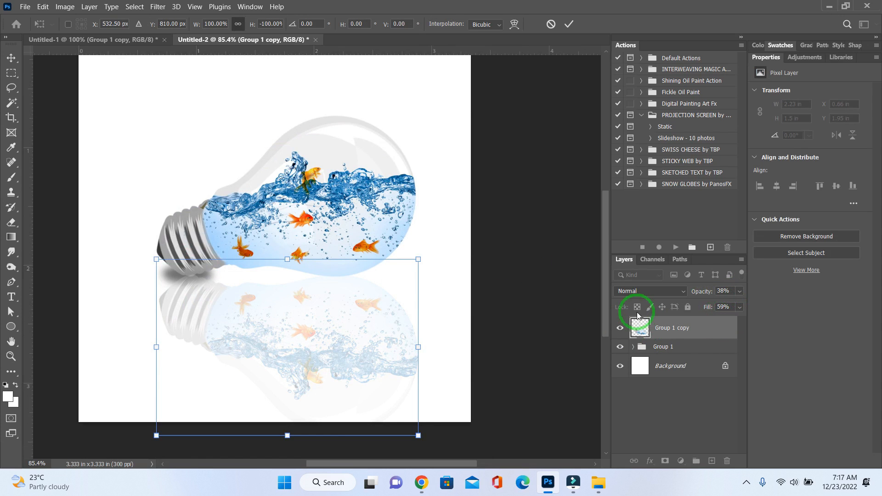
Add a gradient fill layer directly above the Background using the Black, White preset from Basics.
left_click(685, 365)
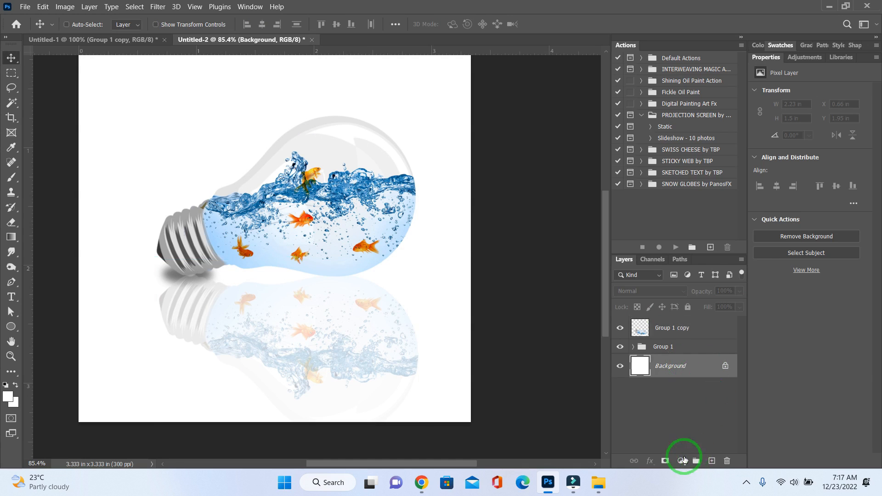
left_click(684, 459)
left_click(698, 271)
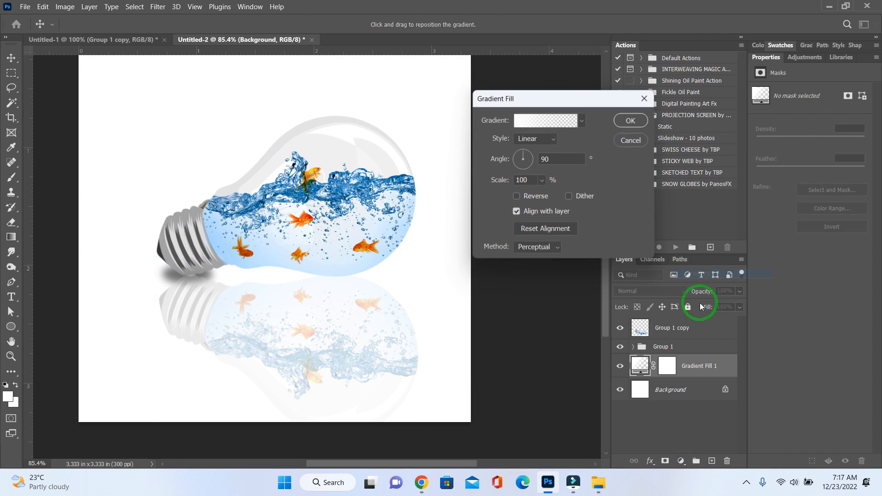
left_click(553, 120)
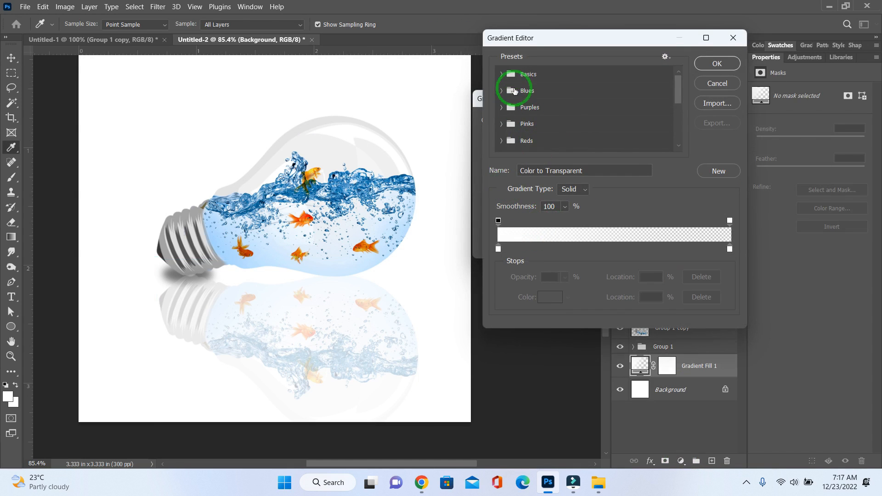
left_click(501, 73)
left_click(553, 91)
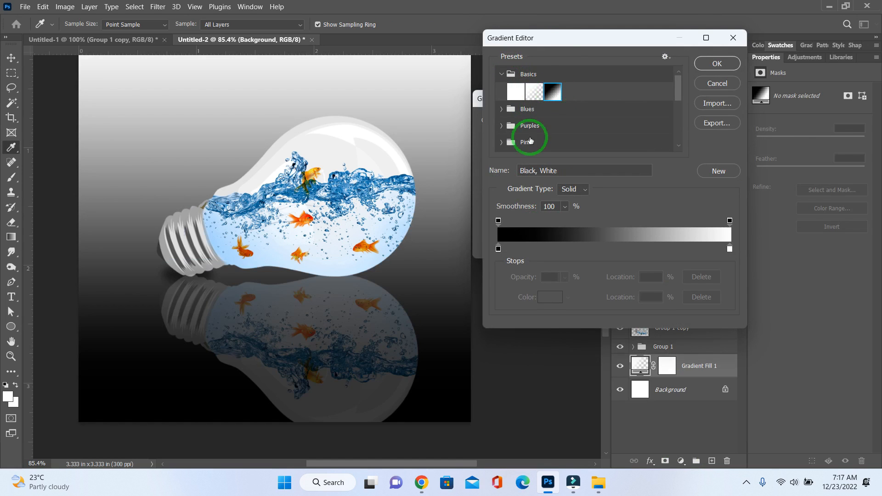
Change the gradient's black stop to a light warm grey and shift the gradient down toward the reflection.
left_click(498, 248)
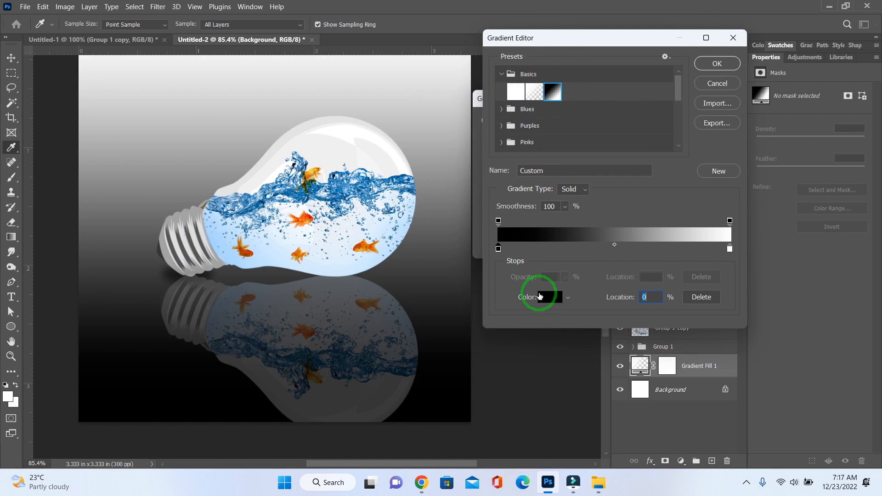
left_click(539, 296)
left_click_drag(571, 147, 566, 122)
left_click(803, 79)
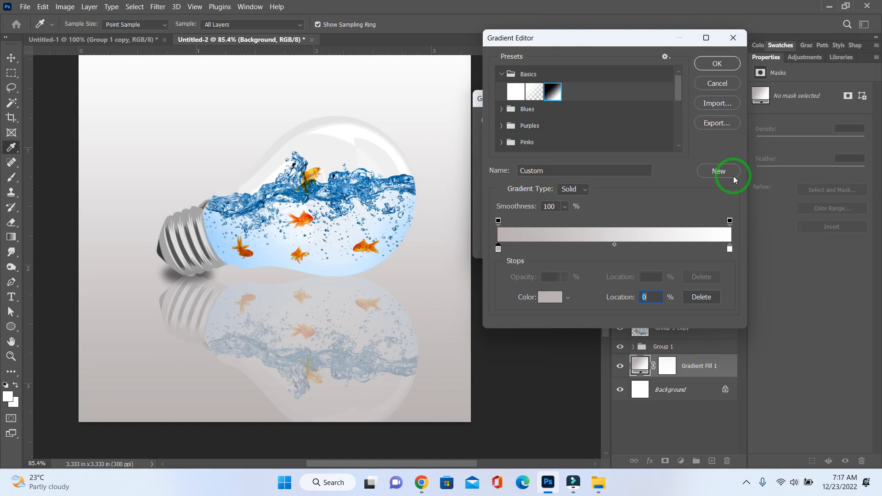
left_click(722, 69)
mouse_move(287, 188)
left_mouse_down()
mouse_move(262, 270)
mouse_move(270, 280)
mouse_move(318, 208)
left_mouse_up()
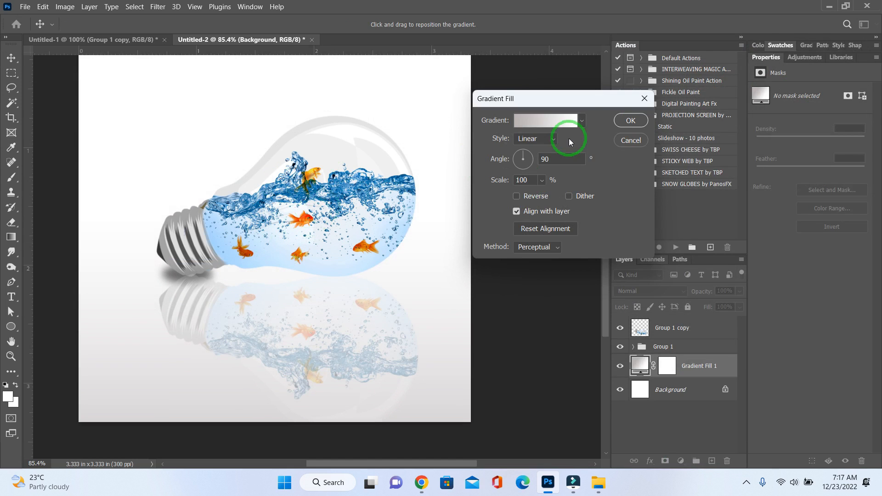
left_click(632, 120)
Hide the interface panels and examine the finished bulb composite up close.
key("Tab")
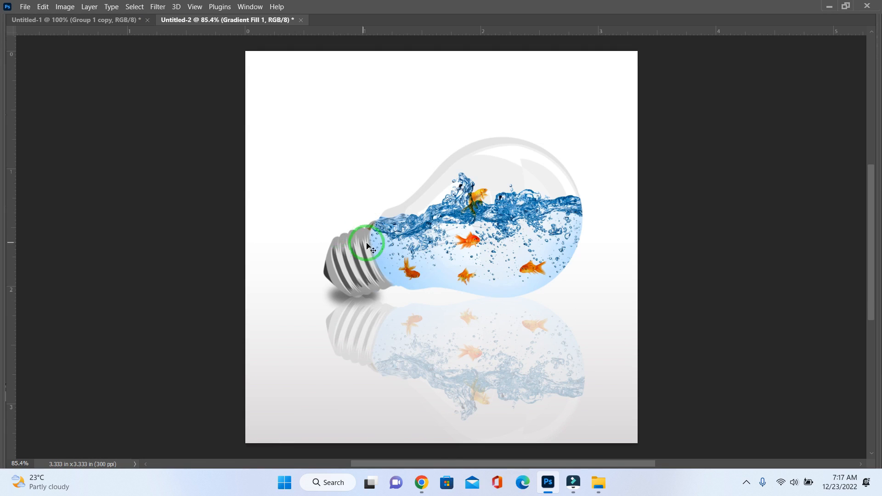
left_click_drag(415, 239, 415, 259)
left_click(461, 269)
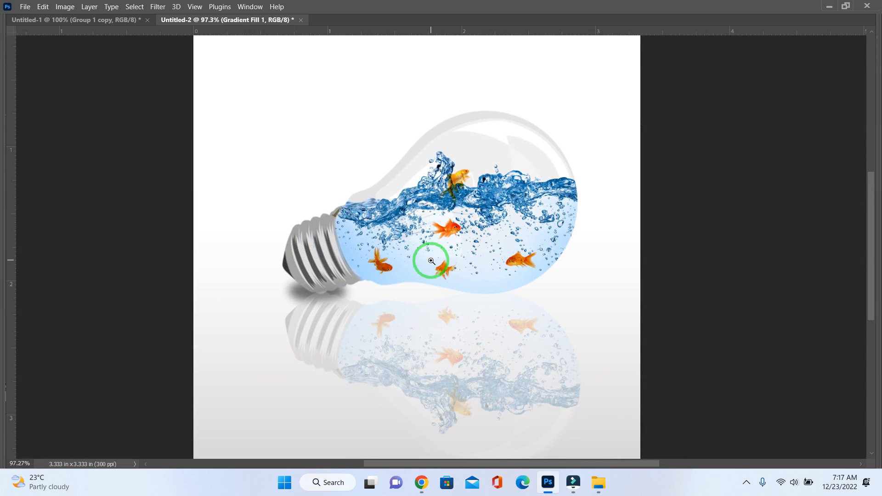